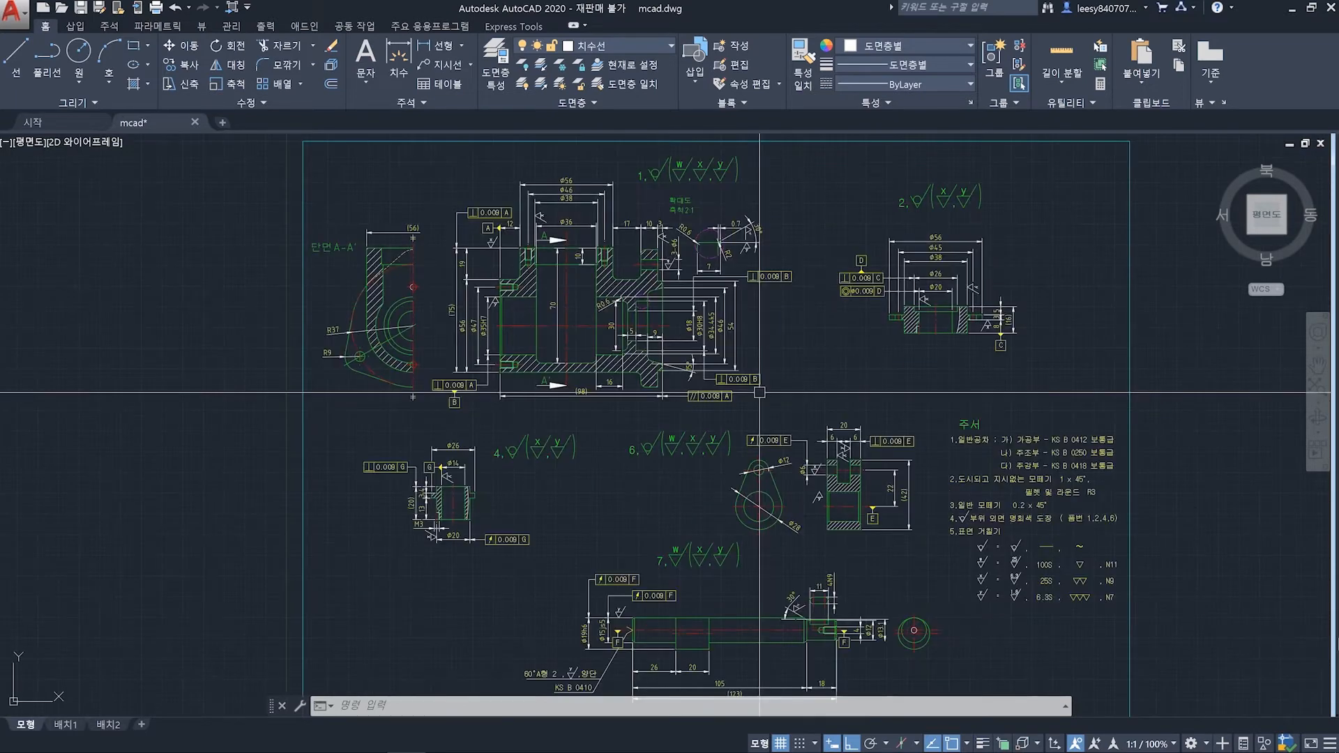
Step: Zoom in and out on the drawing to examine the current wheel zoom direction
scroll(759, 393, "down", 5)
scroll(760, 392, "up", 4)
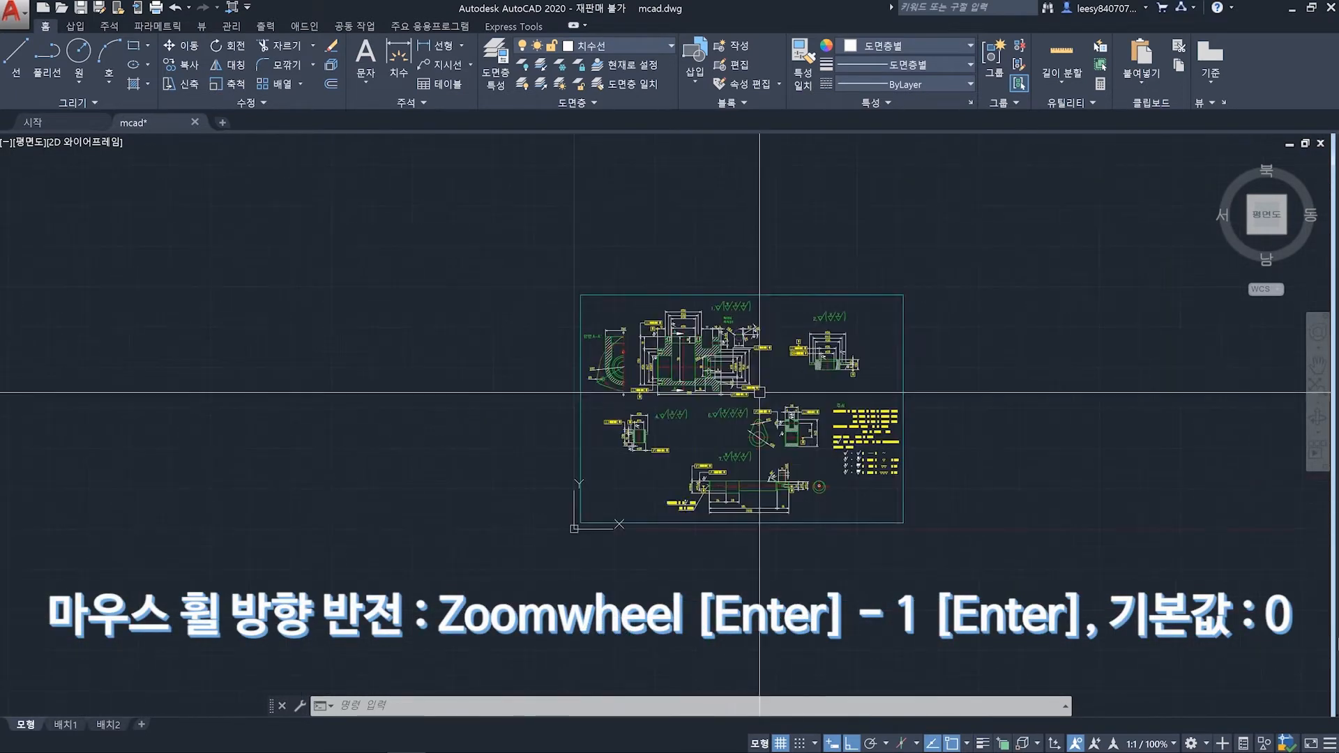
scroll(759, 393, "up", 3)
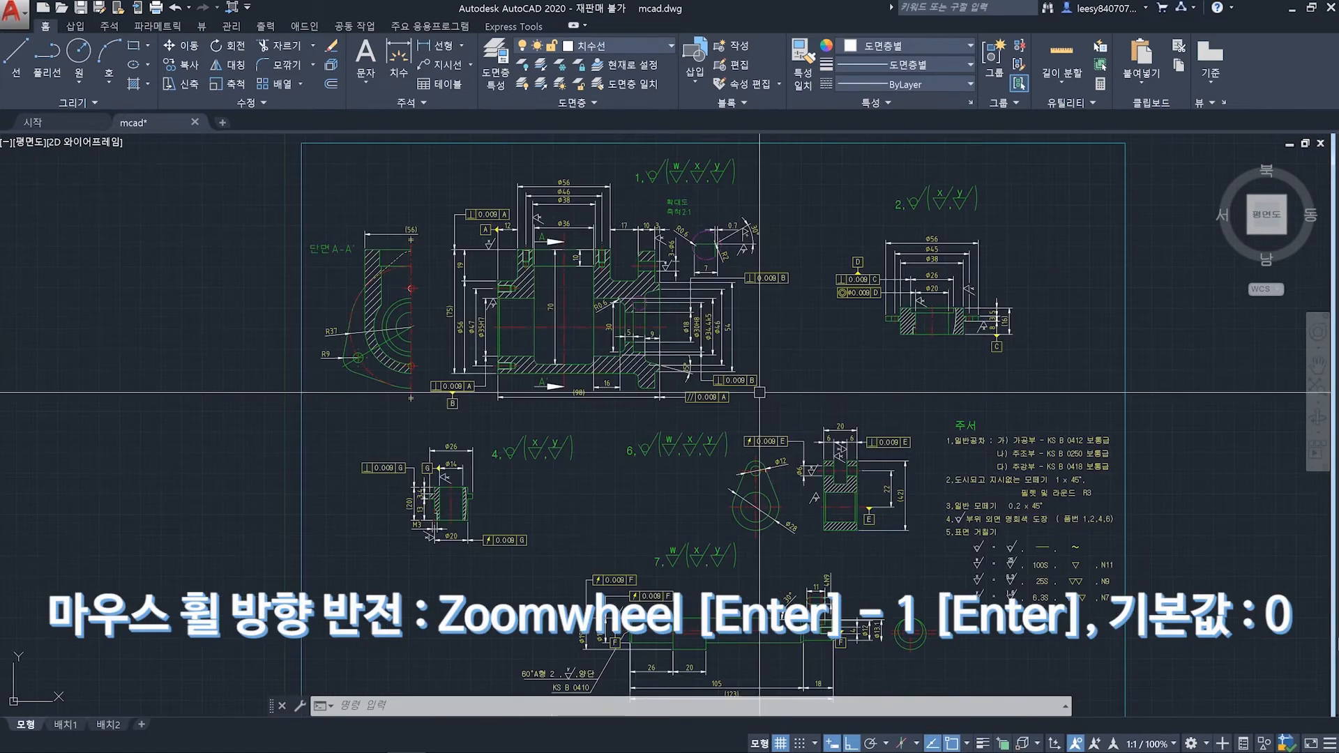
scroll(741, 427, "down", 3)
scroll(719, 429, "down", 2)
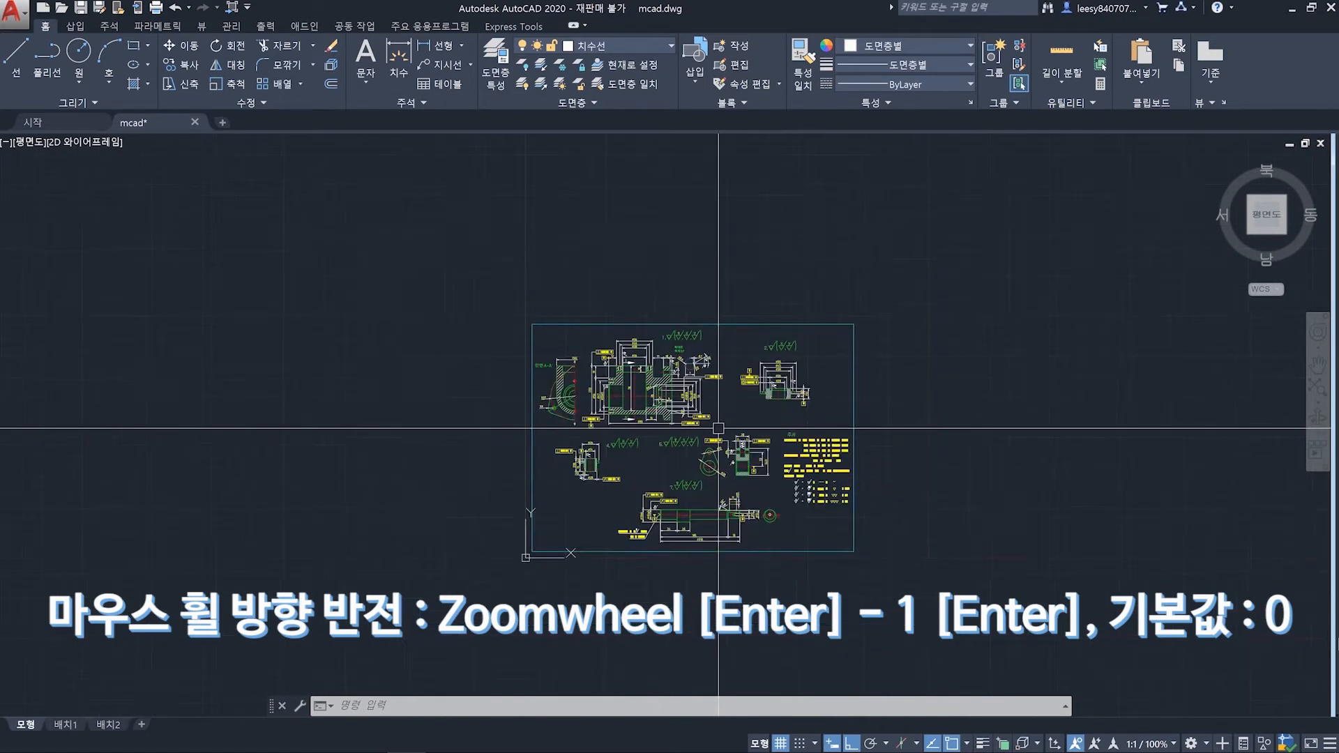
scroll(718, 429, "up", 3)
scroll(767, 398, "down", 2)
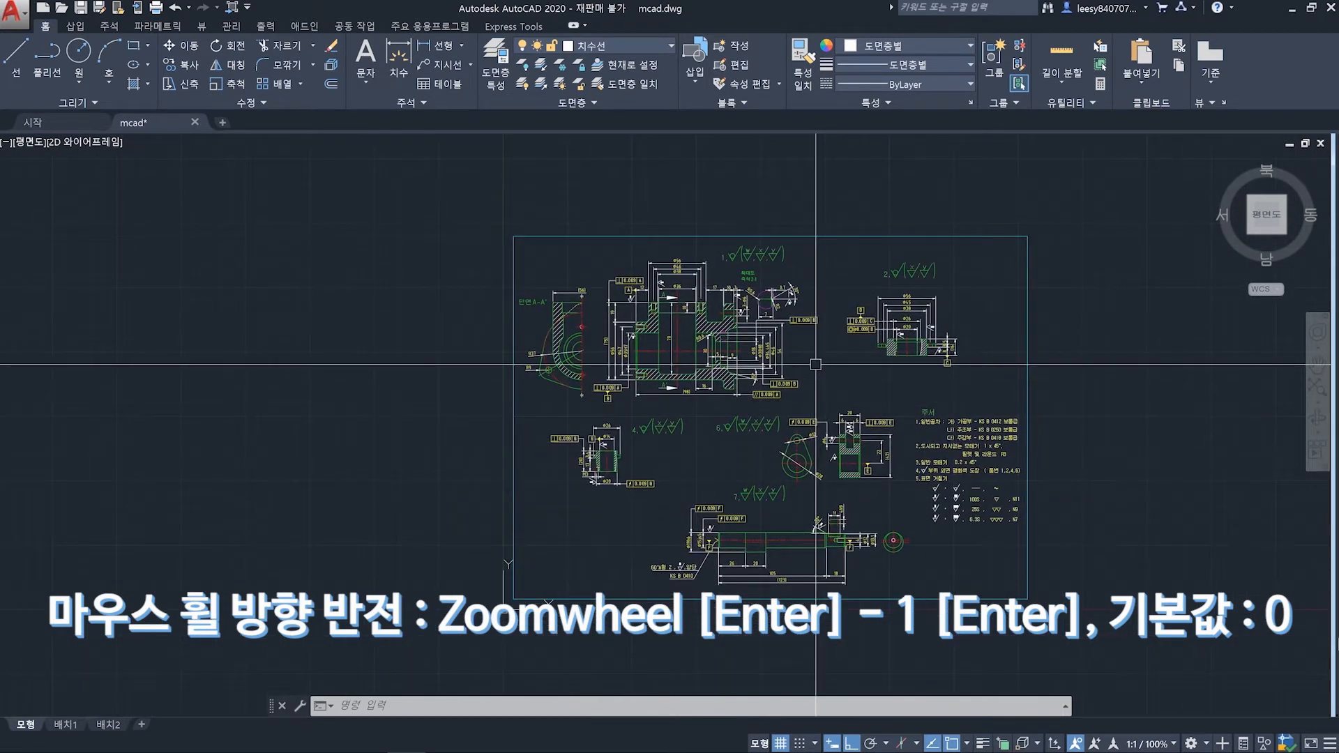
type("W")
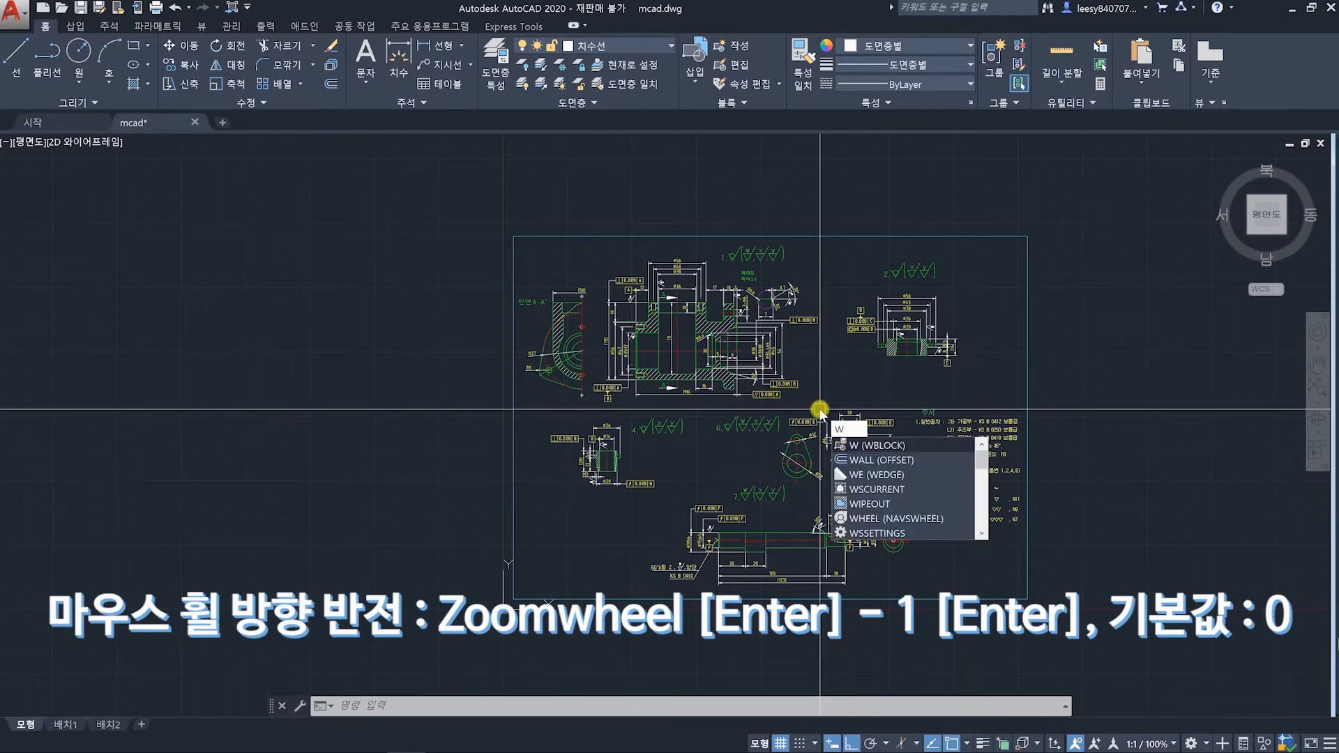
key("BackSpace")
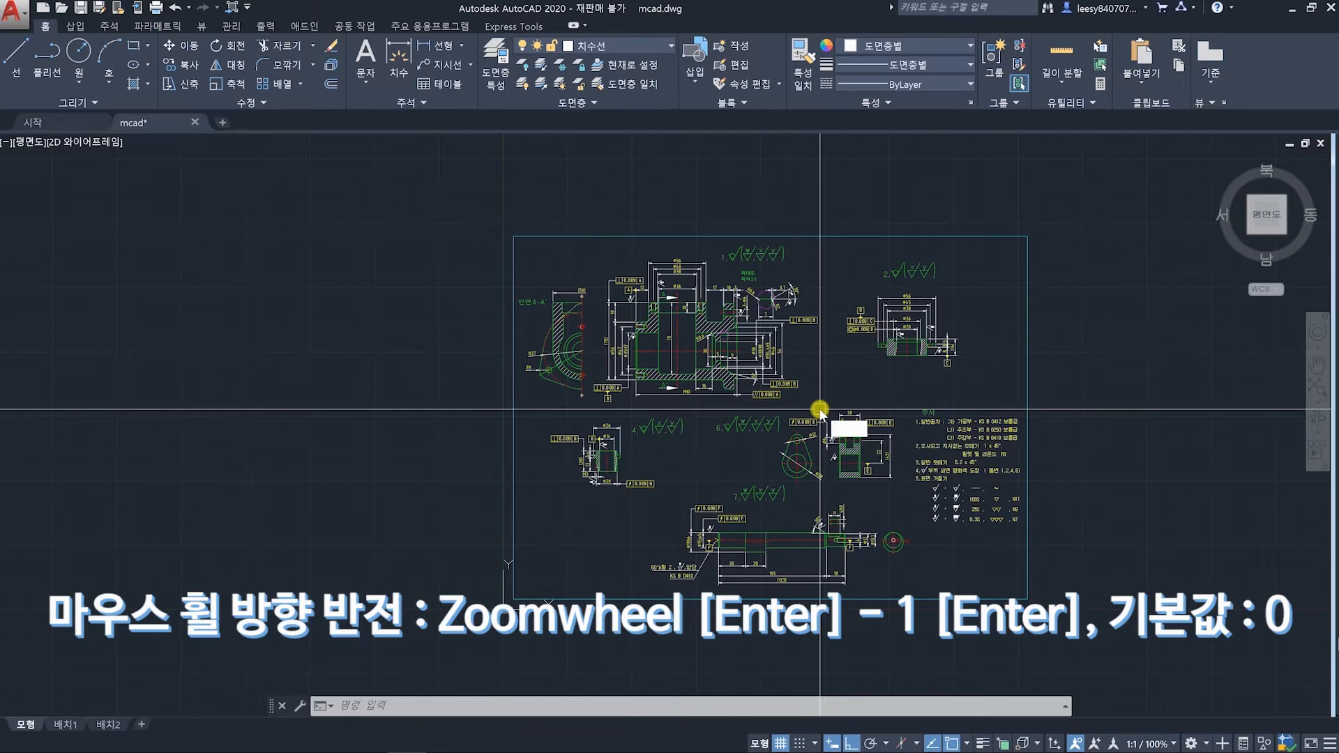
key("Escape")
Step: Set the ZOOMWHEEL system variable to 1 to reverse the mouse wheel's zoom direction
middle_click_drag(1190, 396, 469, 416)
type("zoomwheel")
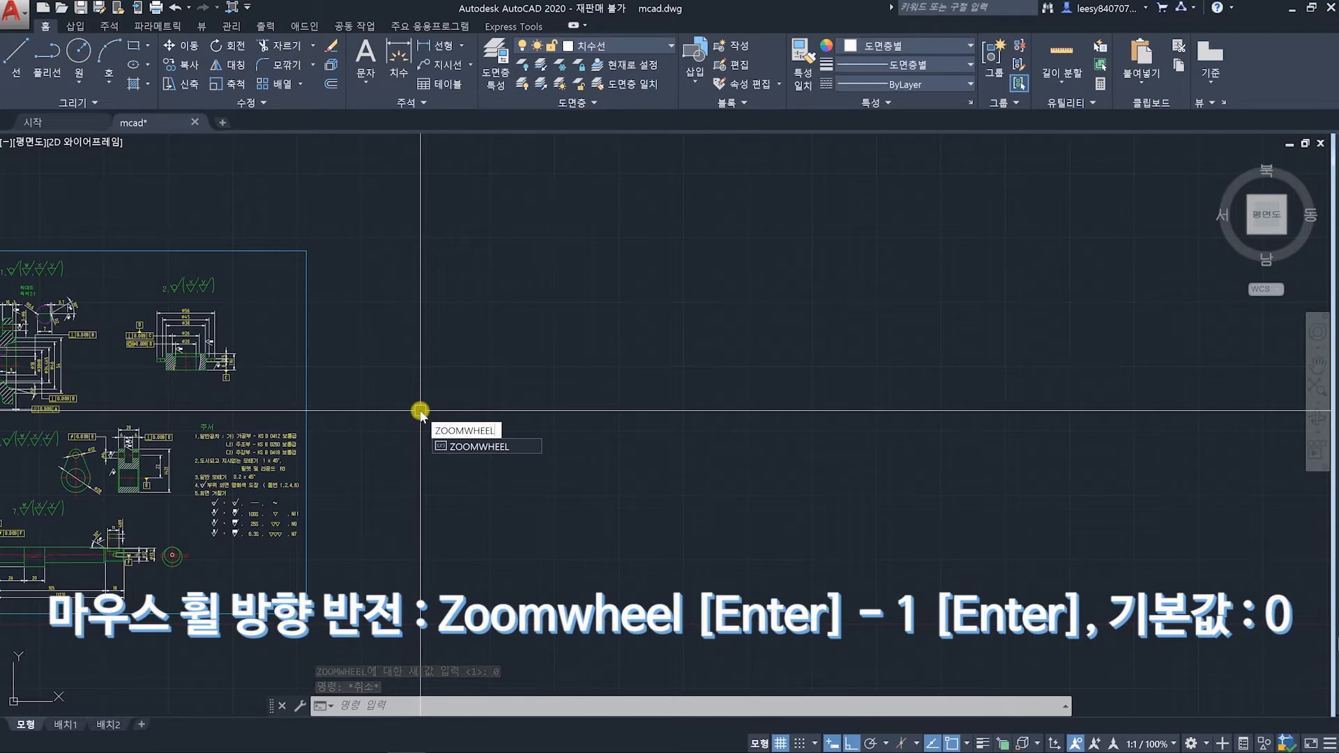
key("Return")
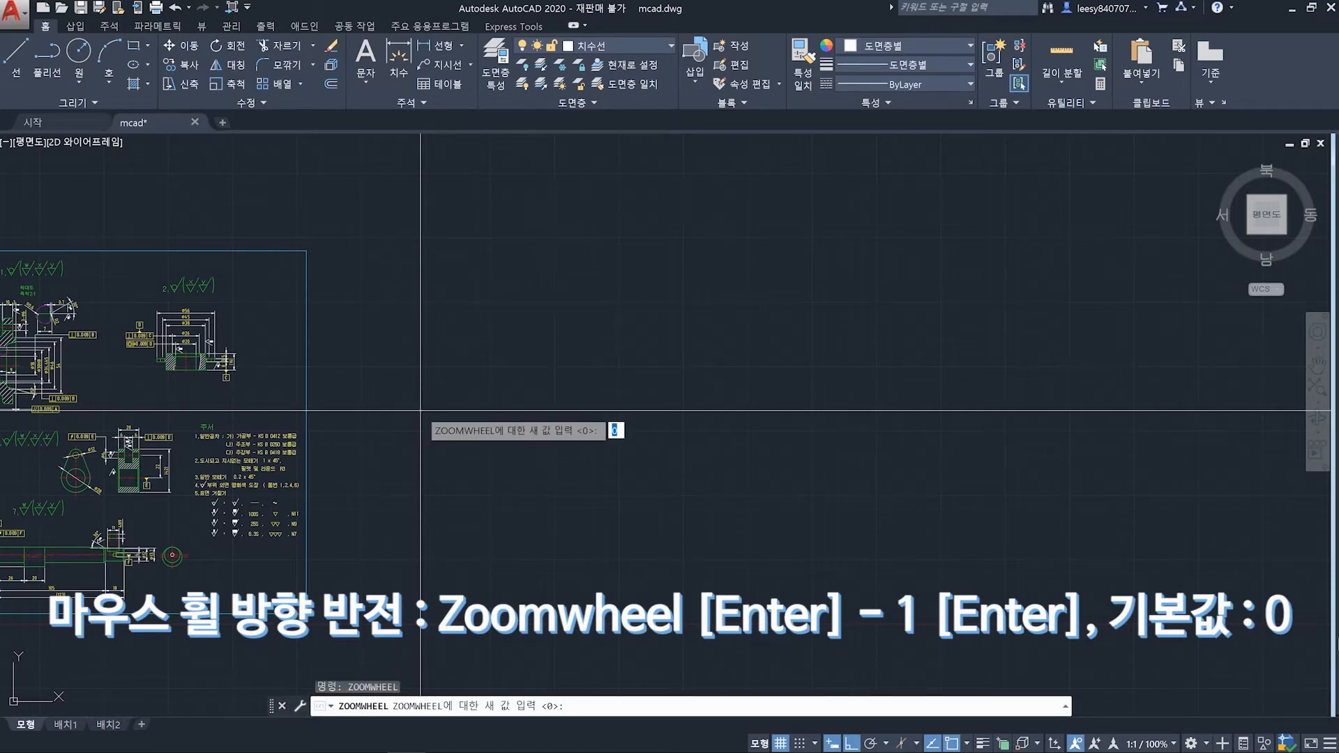
type("1")
key("Return")
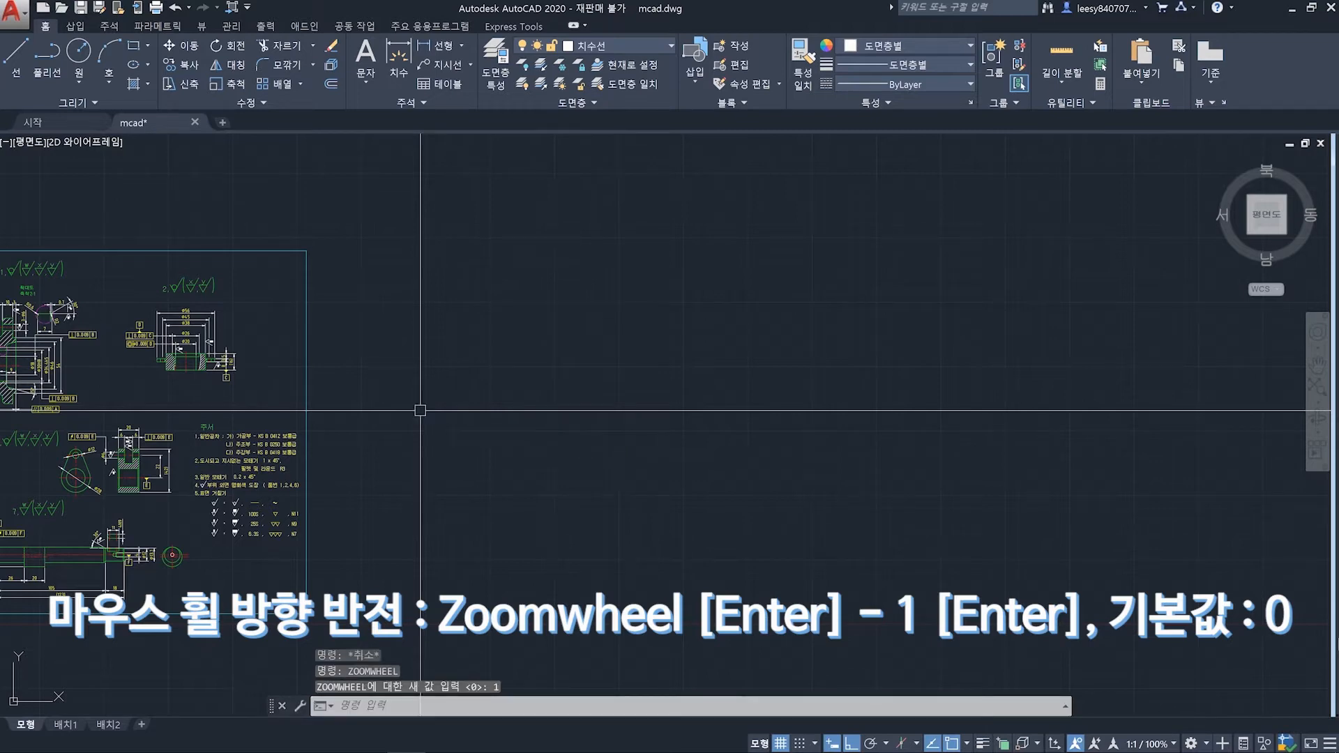
Step: Set the ZOOMWHEEL system variable back to its default value of 0
key("Return")
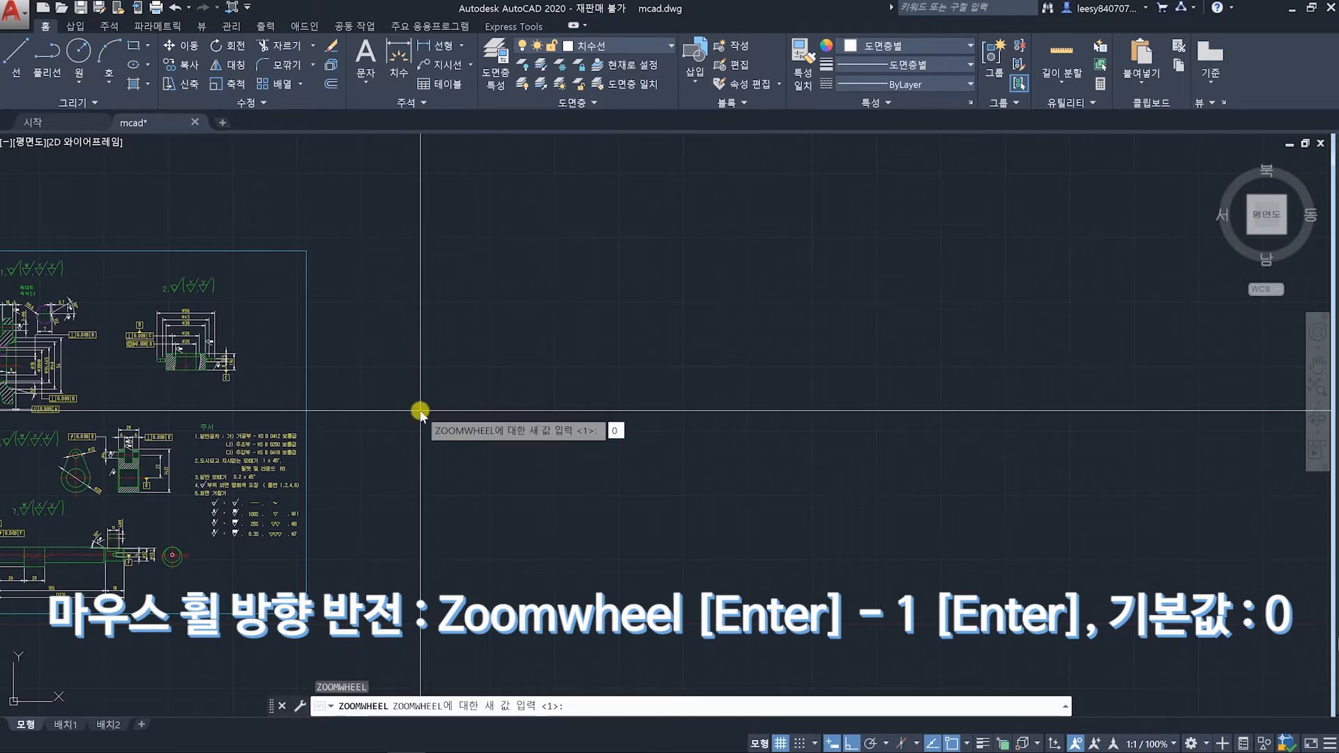
key("Return")
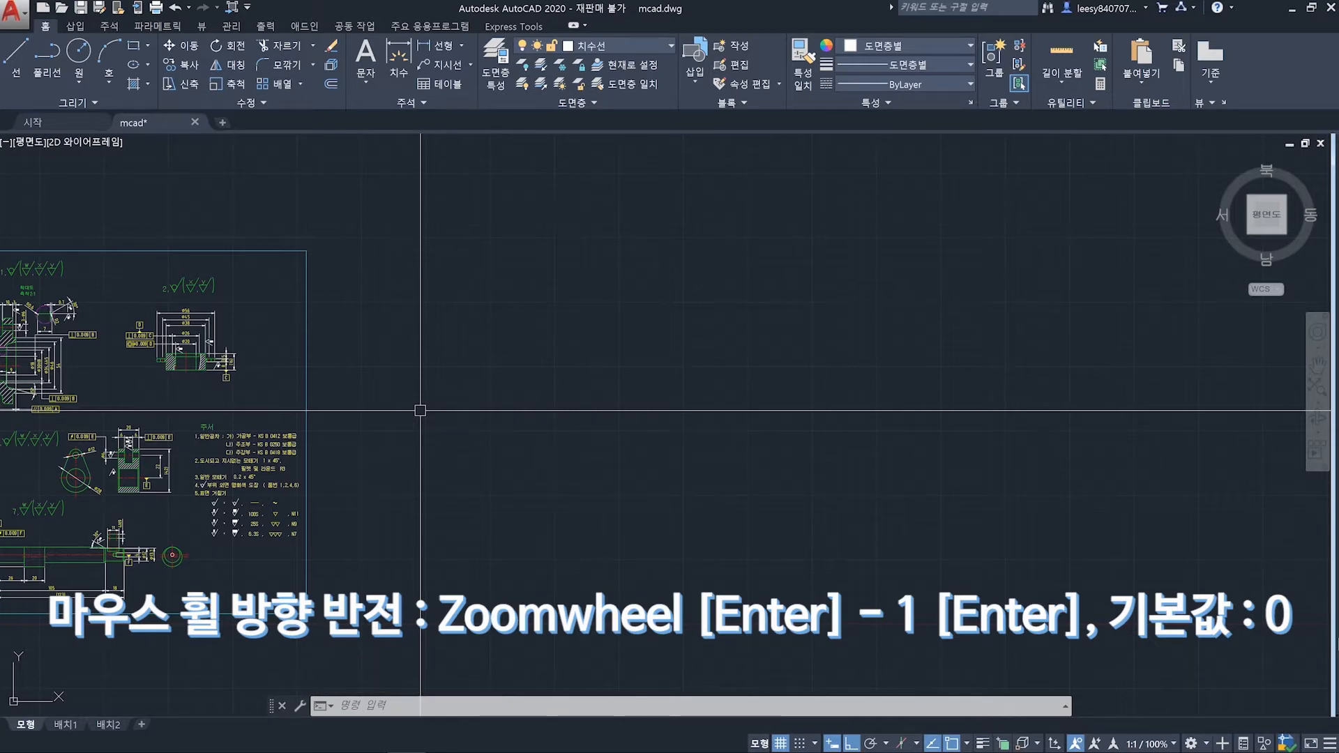
Step: Bring the drawing back into view and examine how strongly each wheel movement zooms in and out
mouse_move(398, 445)
middle_mouse_down()
mouse_move(389, 454)
mouse_move(944, 465)
middle_mouse_up()
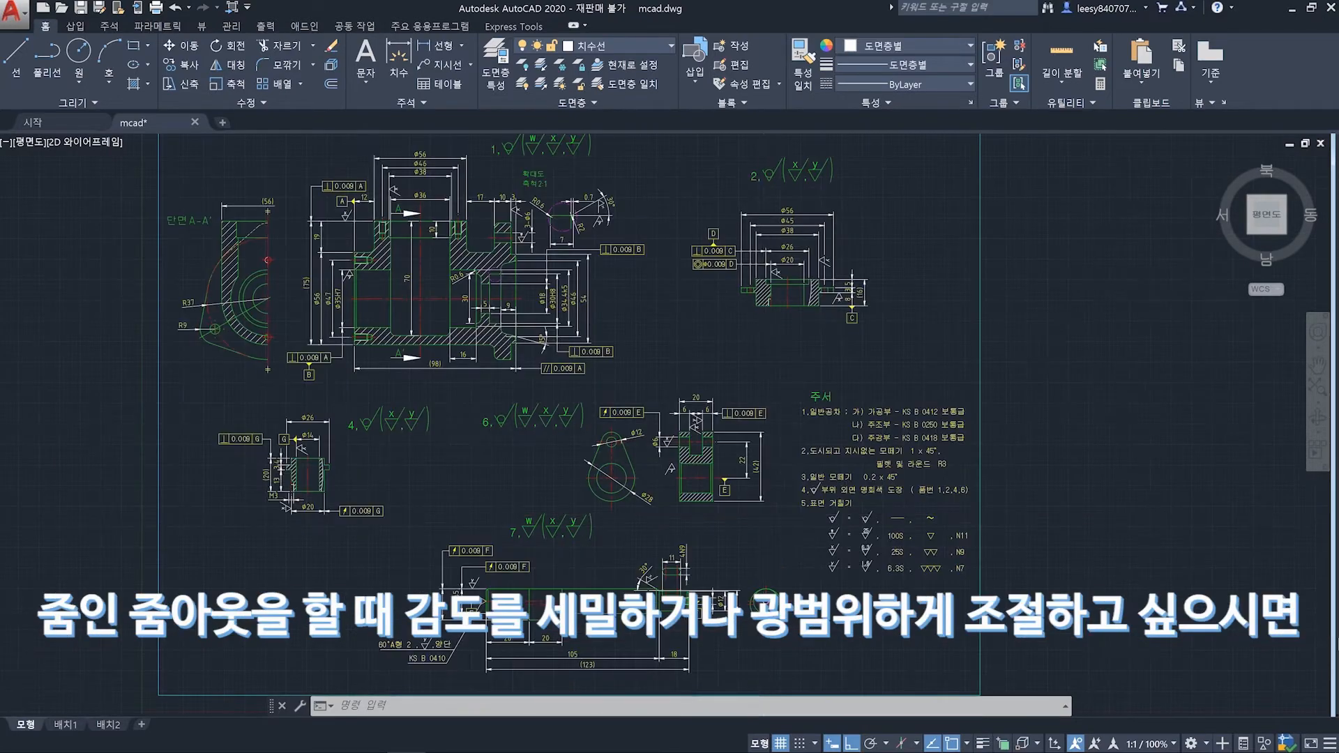
scroll(764, 513, "up", 2)
scroll(772, 396, "down", 2)
scroll(773, 395, "down", 4)
scroll(747, 368, "up", 2)
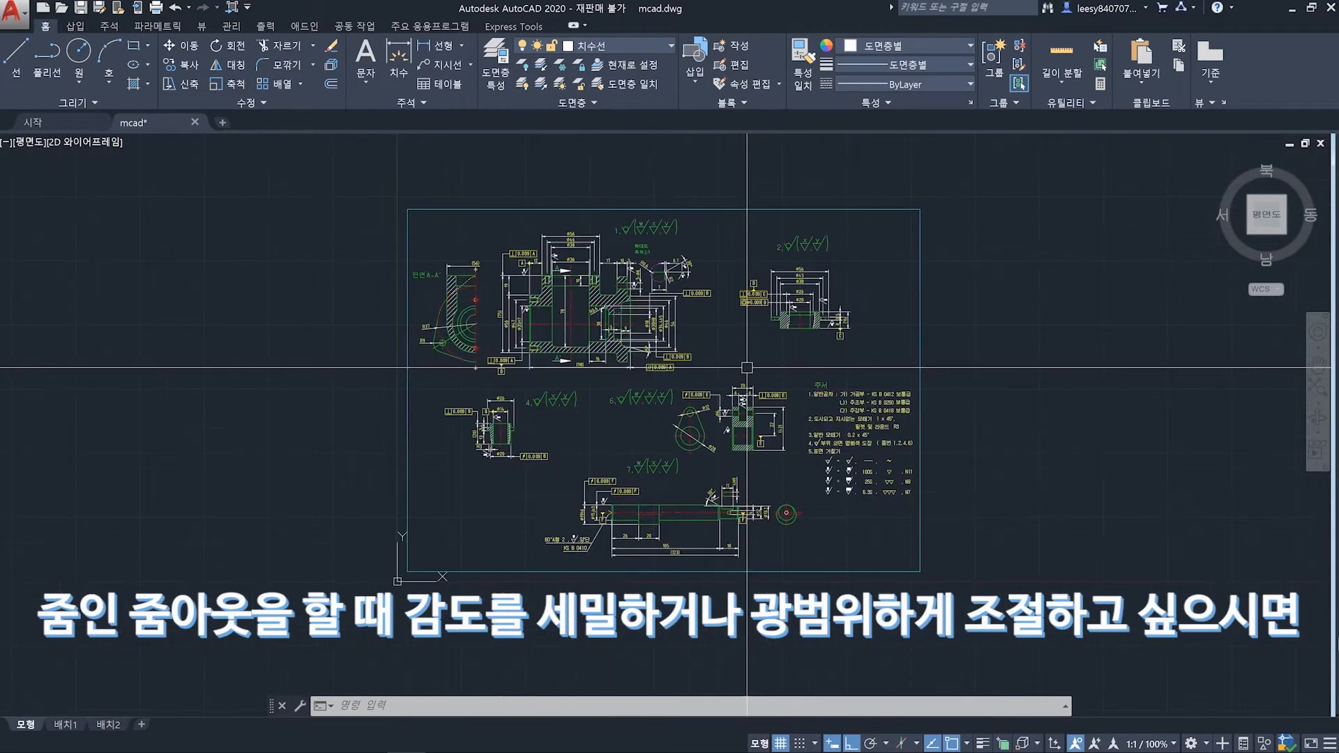
scroll(747, 368, "up", 2)
scroll(747, 368, "down", 2)
scroll(747, 368, "up", 2)
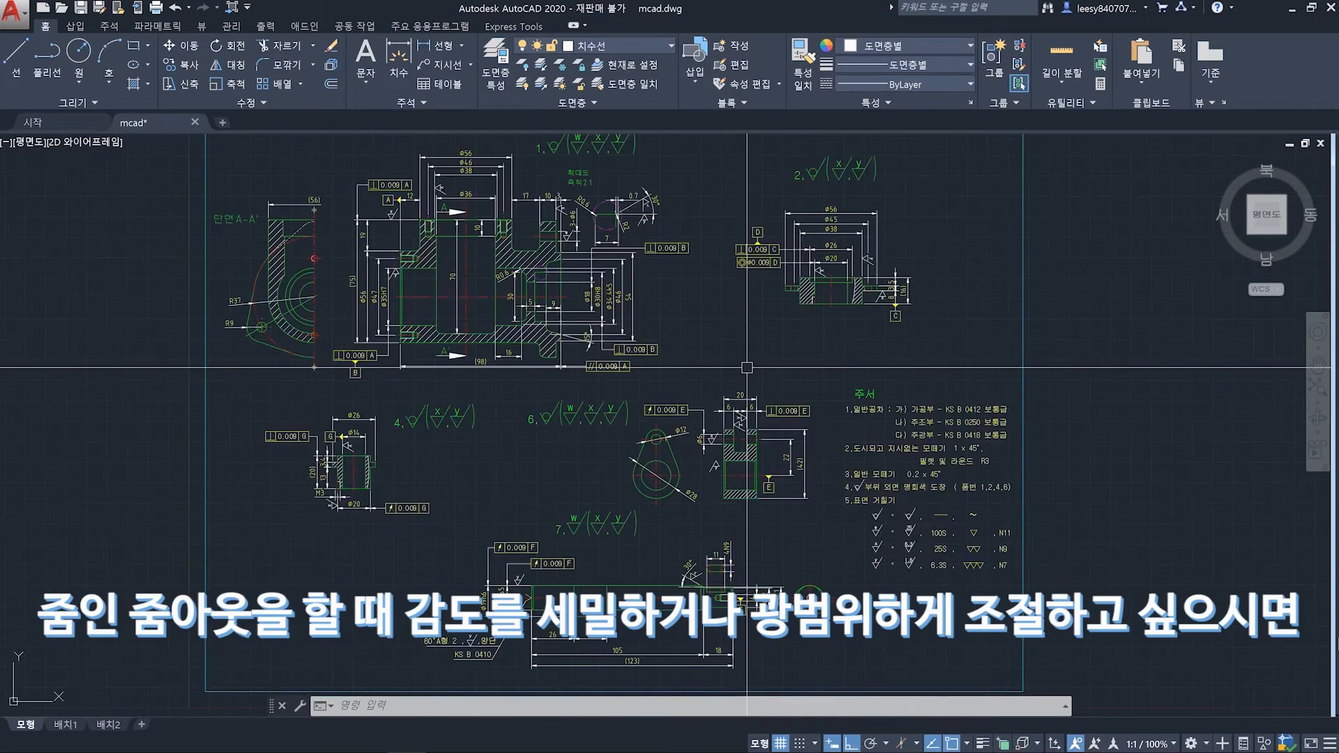
scroll(606, 352, "up", 3)
scroll(606, 352, "down", 3)
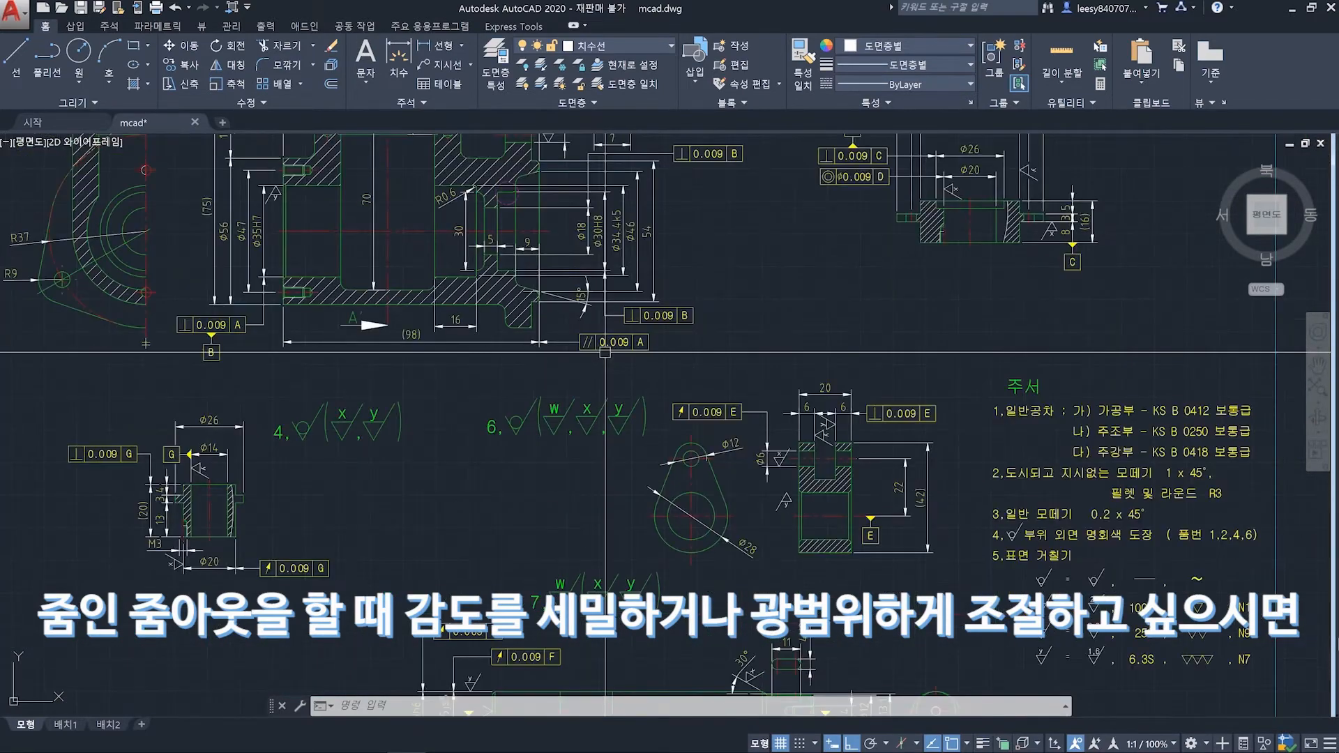
scroll(782, 343, "down", 2)
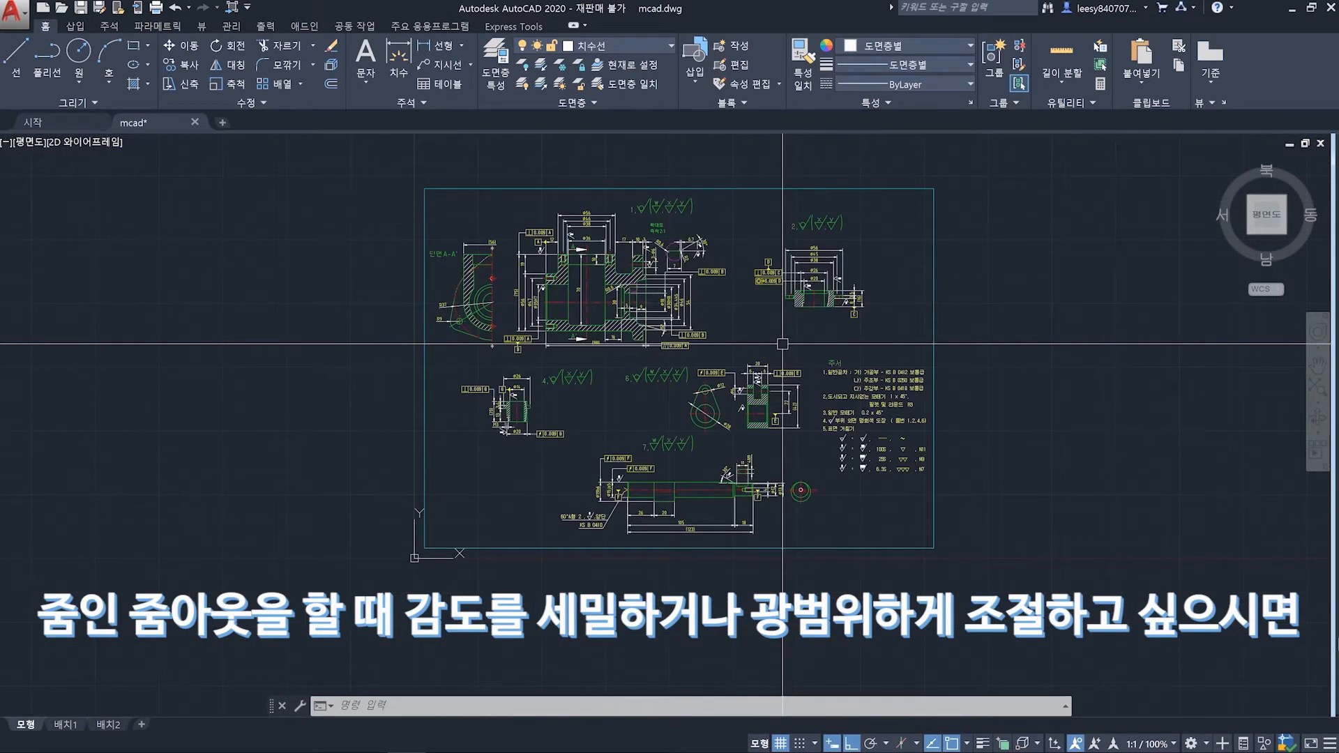
mouse_move(784, 343)
middle_mouse_down()
mouse_move(726, 374)
mouse_move(598, 380)
middle_mouse_up()
scroll(830, 400, "up", 2)
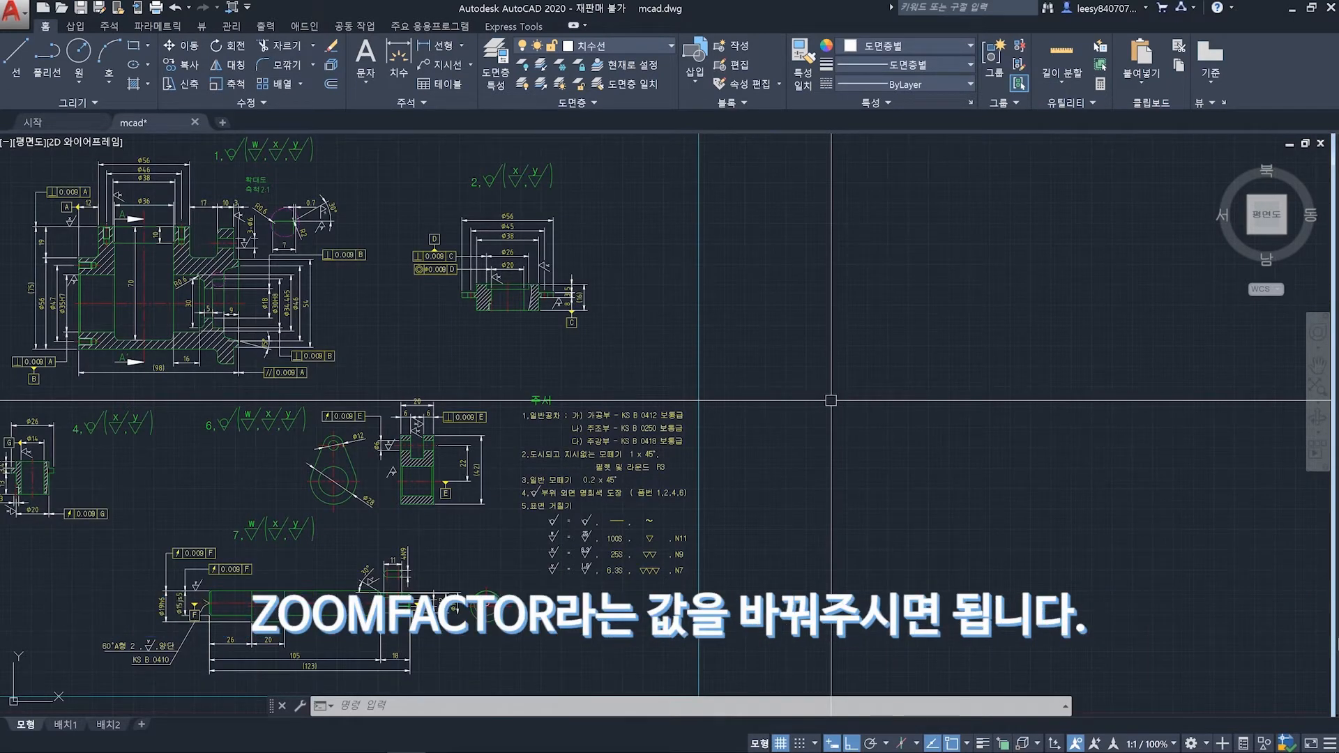
Step: Set the ZOOMFACTOR system variable to 10 for finer zoom steps
type("ZoOMFAC")
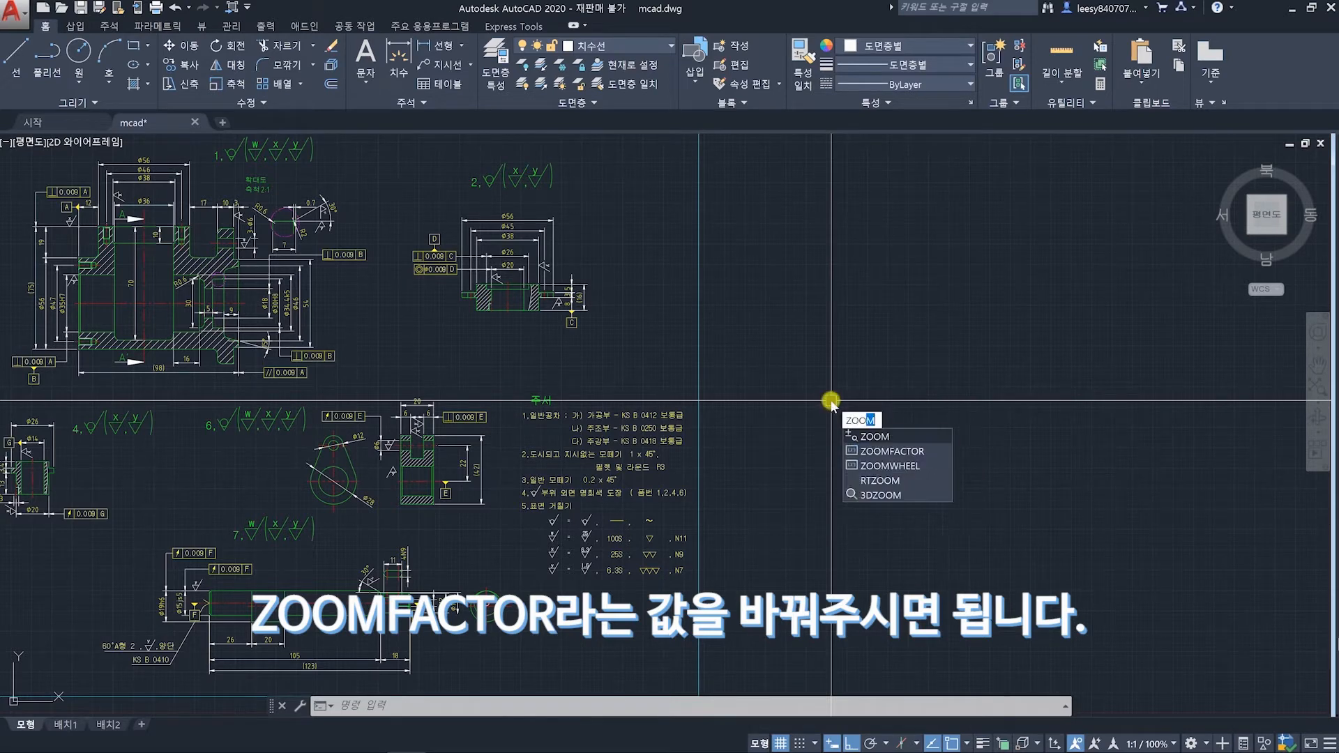
type("TOR")
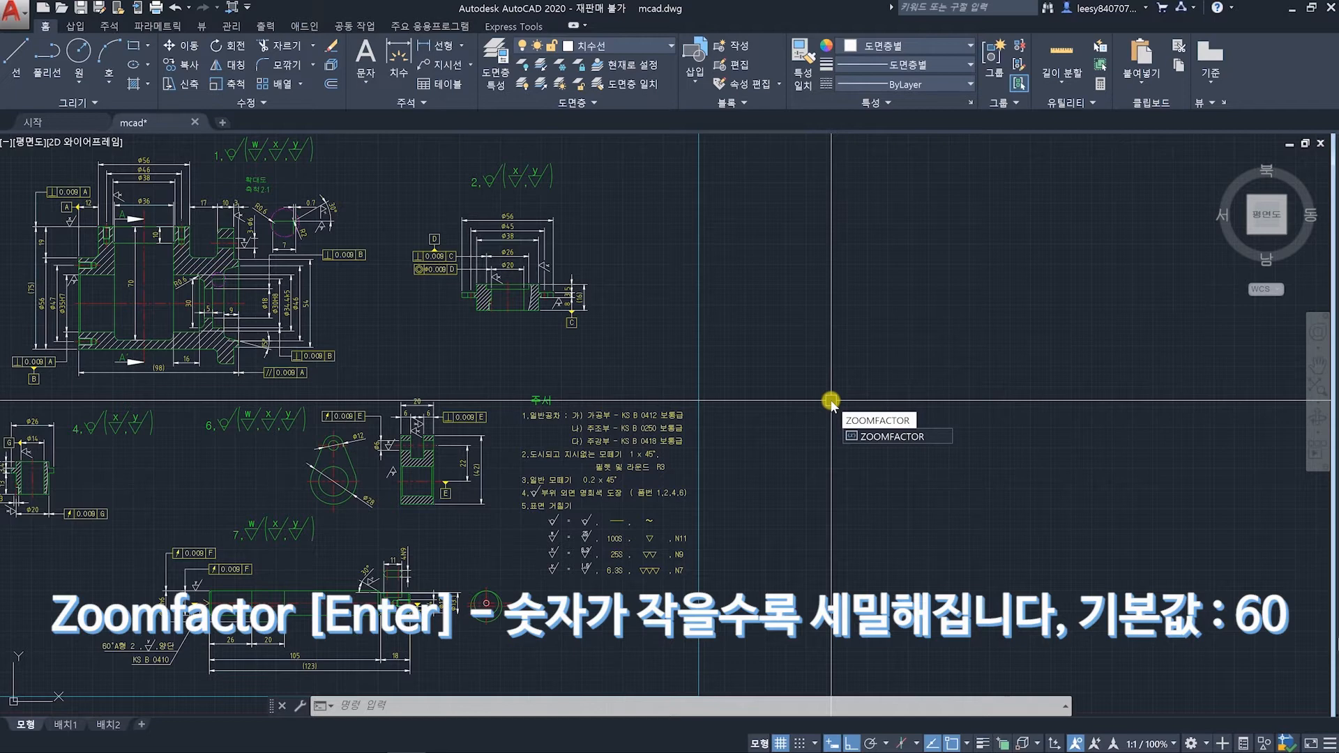
key("Return")
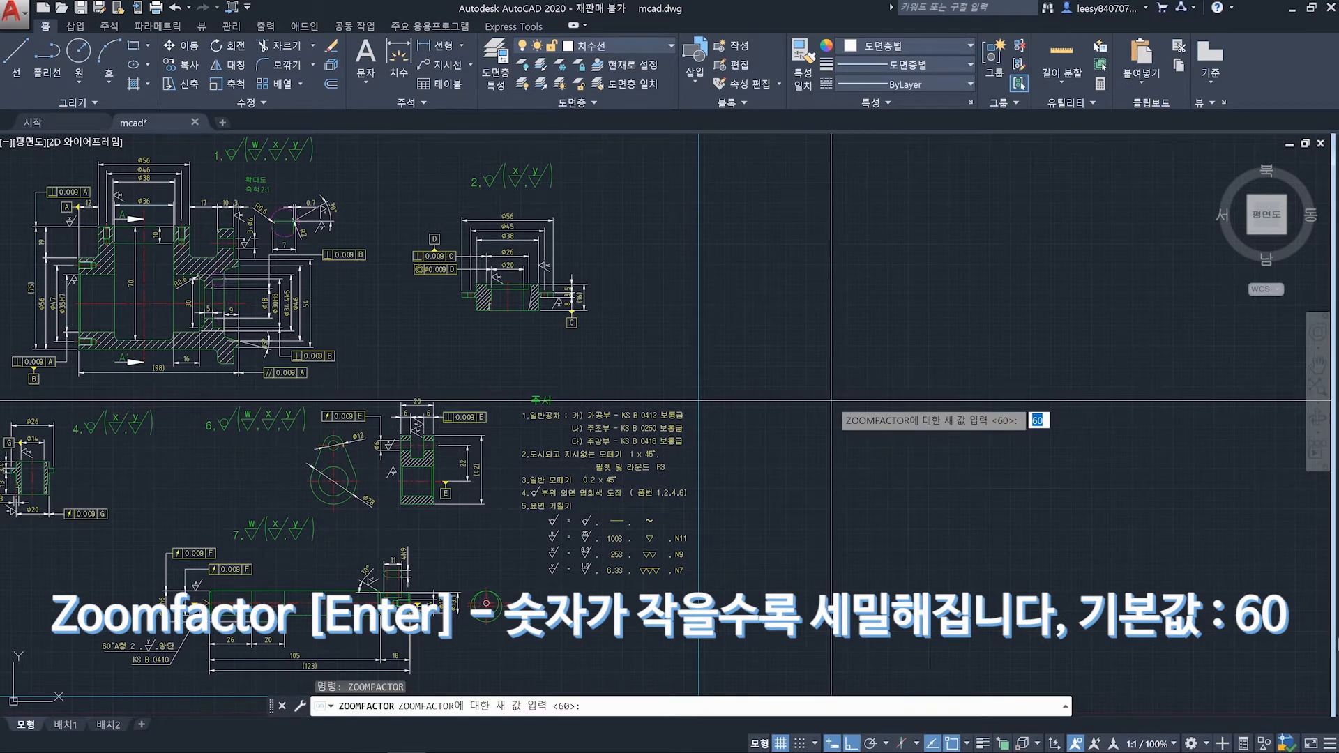
type("10")
key("Return")
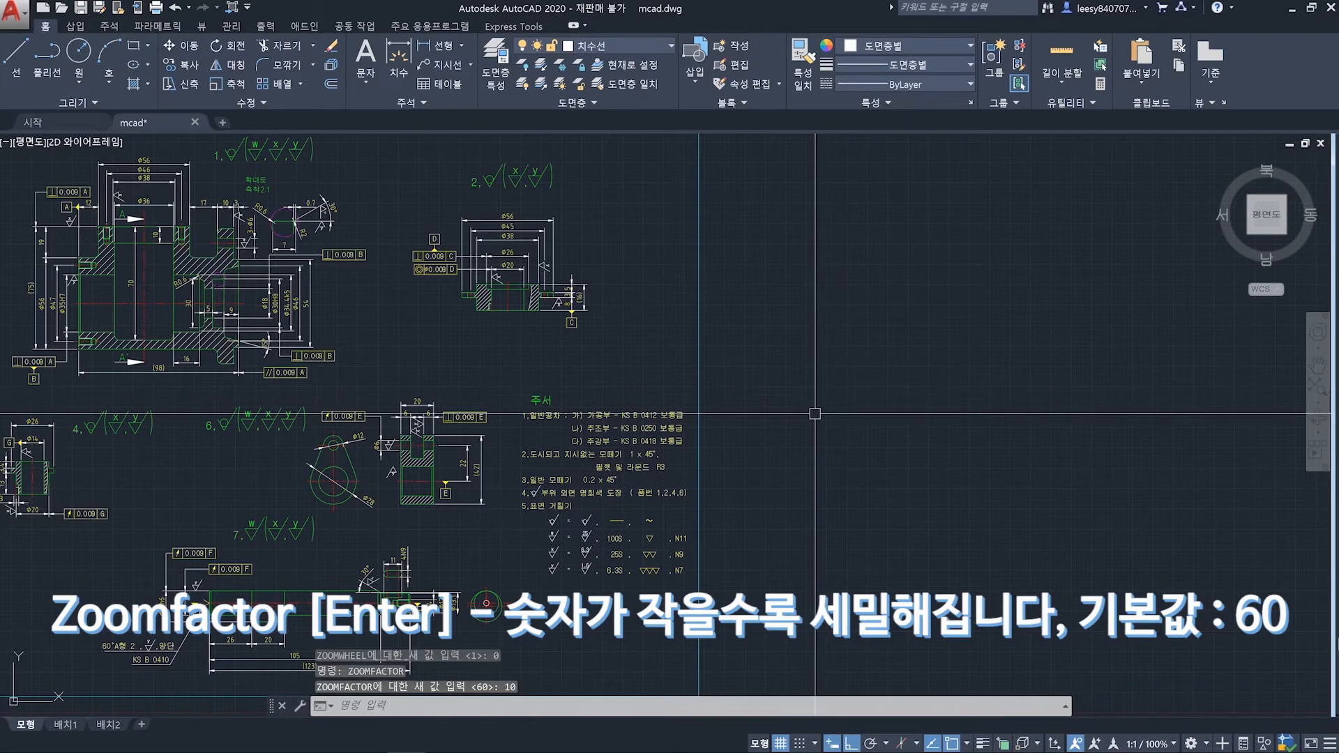
Step: Zoom in and out around the notes and part views to check the finer zoom sensitivity
scroll(831, 400, "up", 3)
scroll(706, 416, "up", 8)
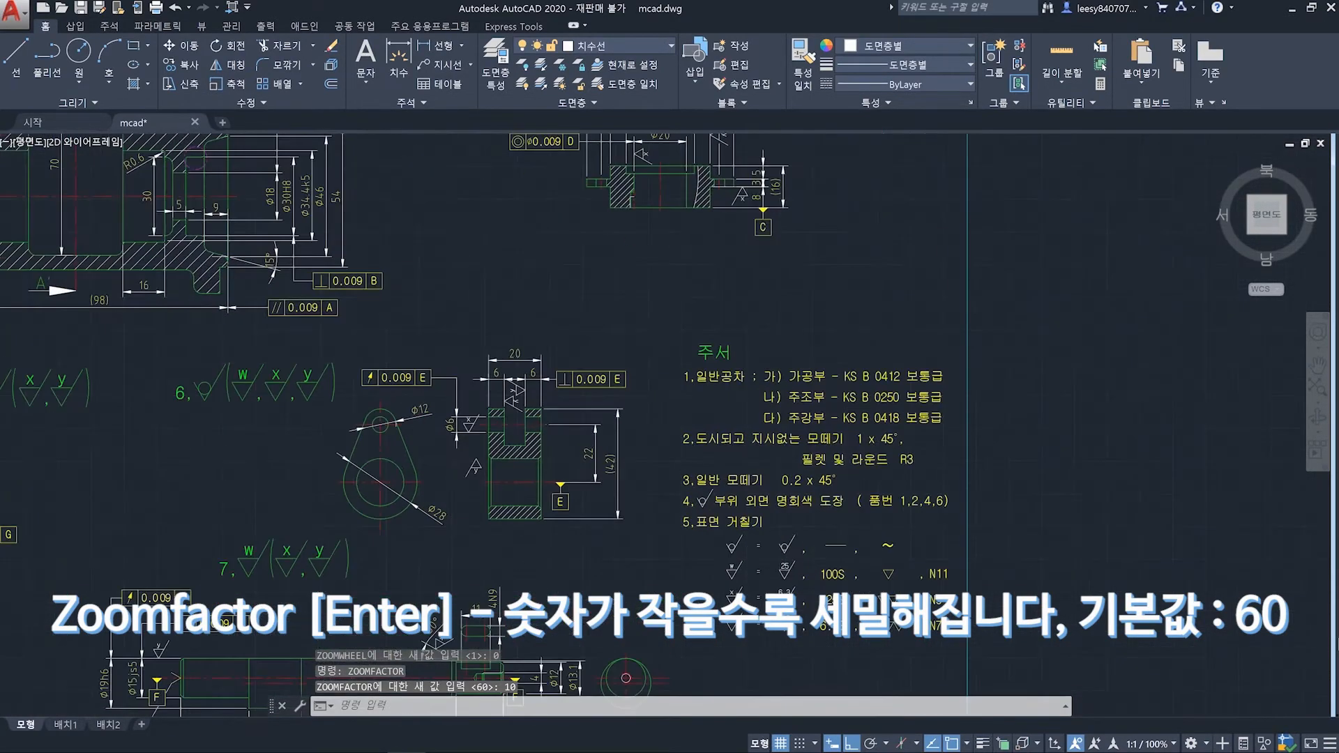
scroll(691, 424, "down", 5)
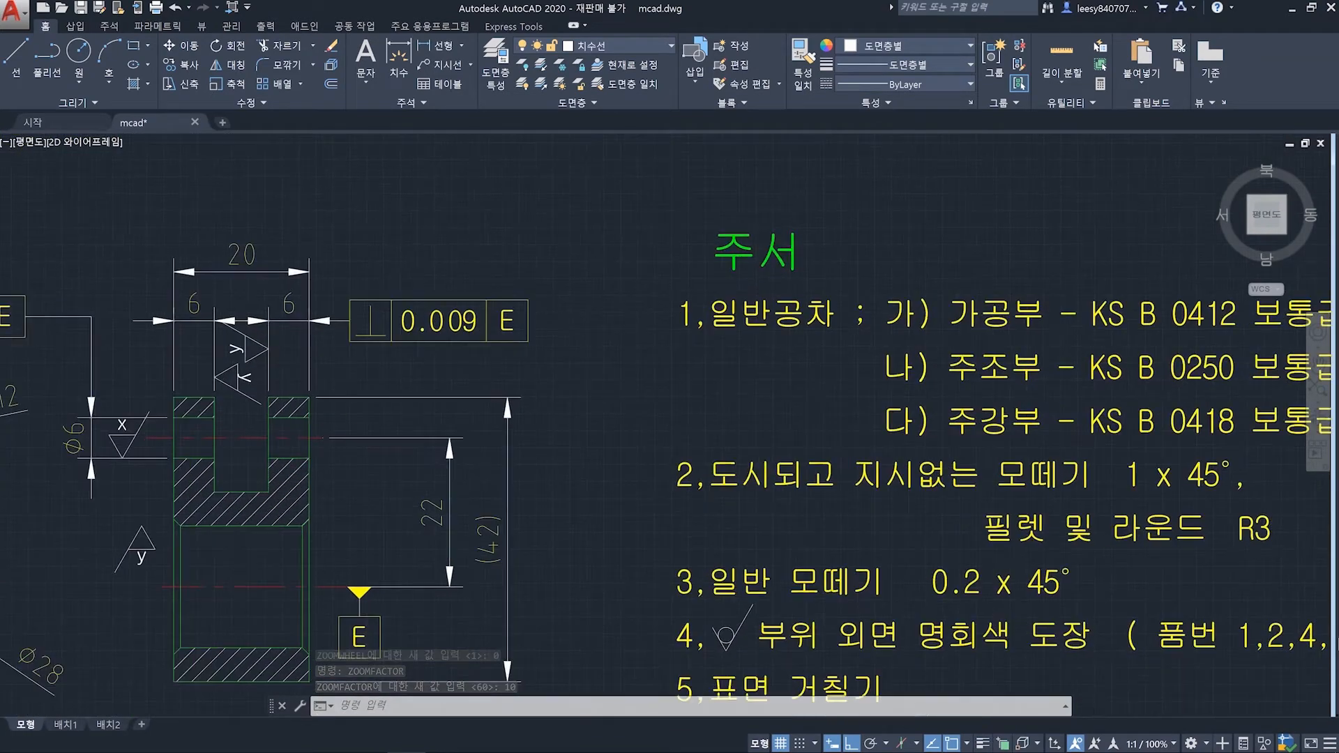
scroll(715, 481, "down", 5)
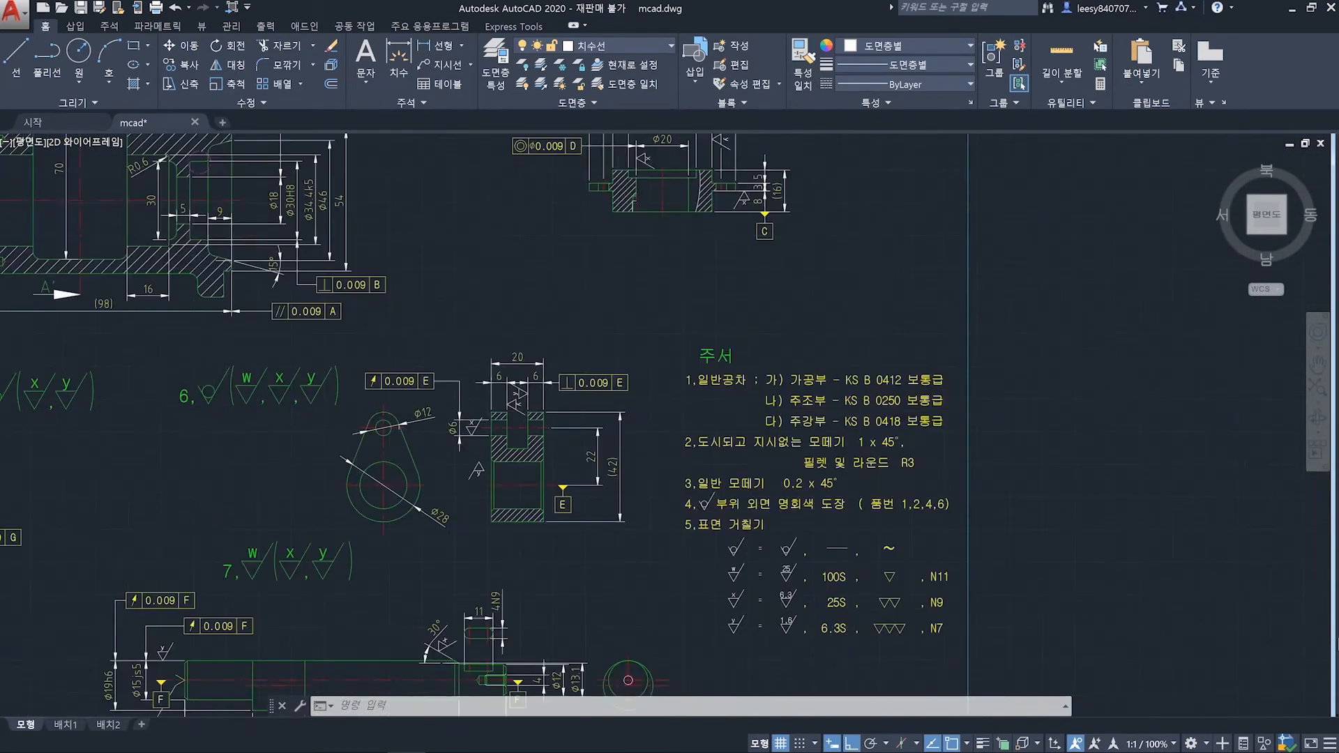
scroll(715, 480, "up", 4)
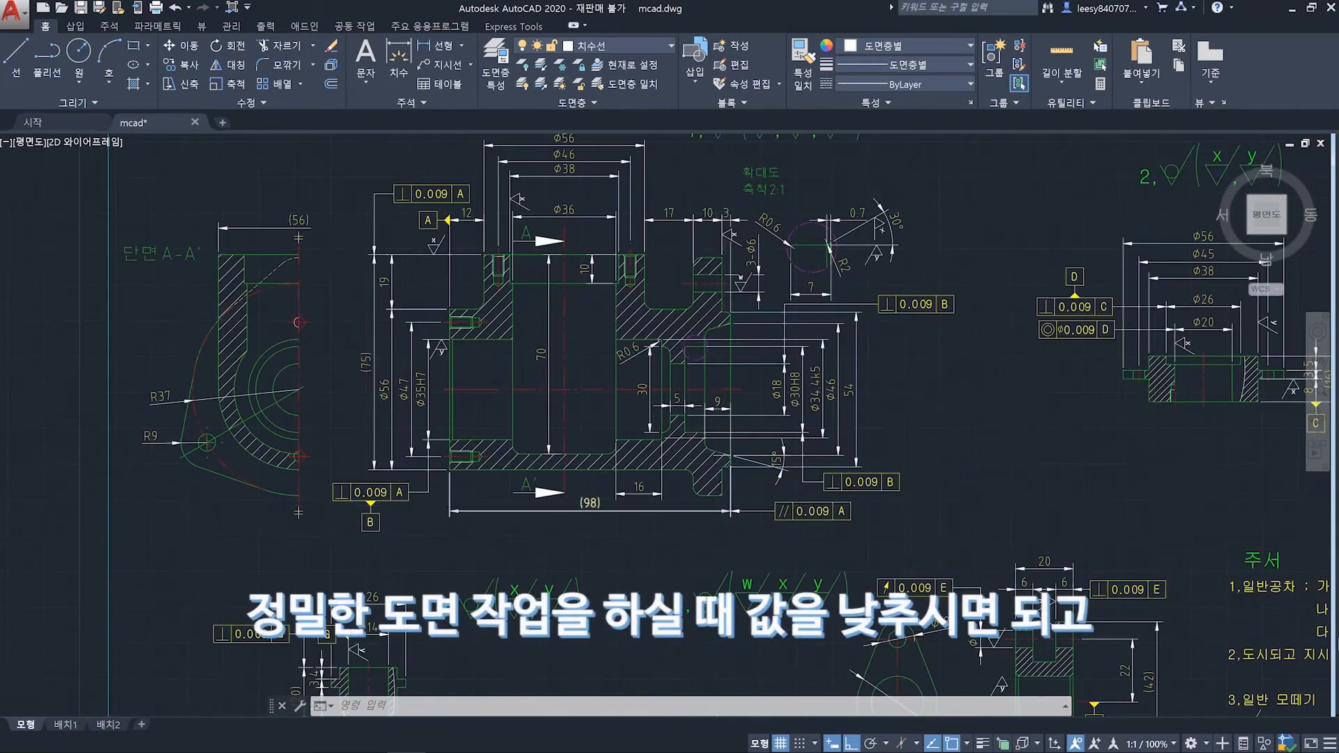
scroll(570, 479, "down", 3)
scroll(878, 424, "down", 2)
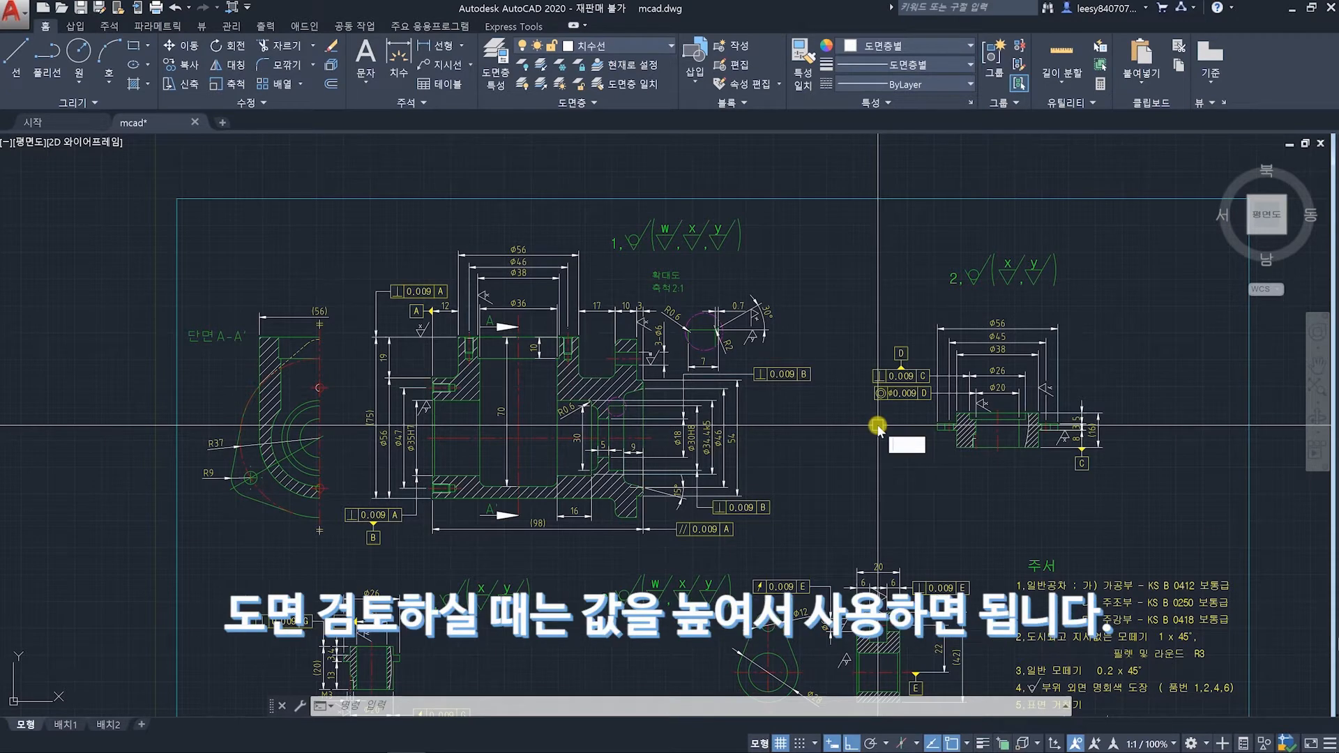
Step: Set the ZOOMFACTOR system variable to its default of 60 and test the zoom on the whole drawing
type("ZOOm")
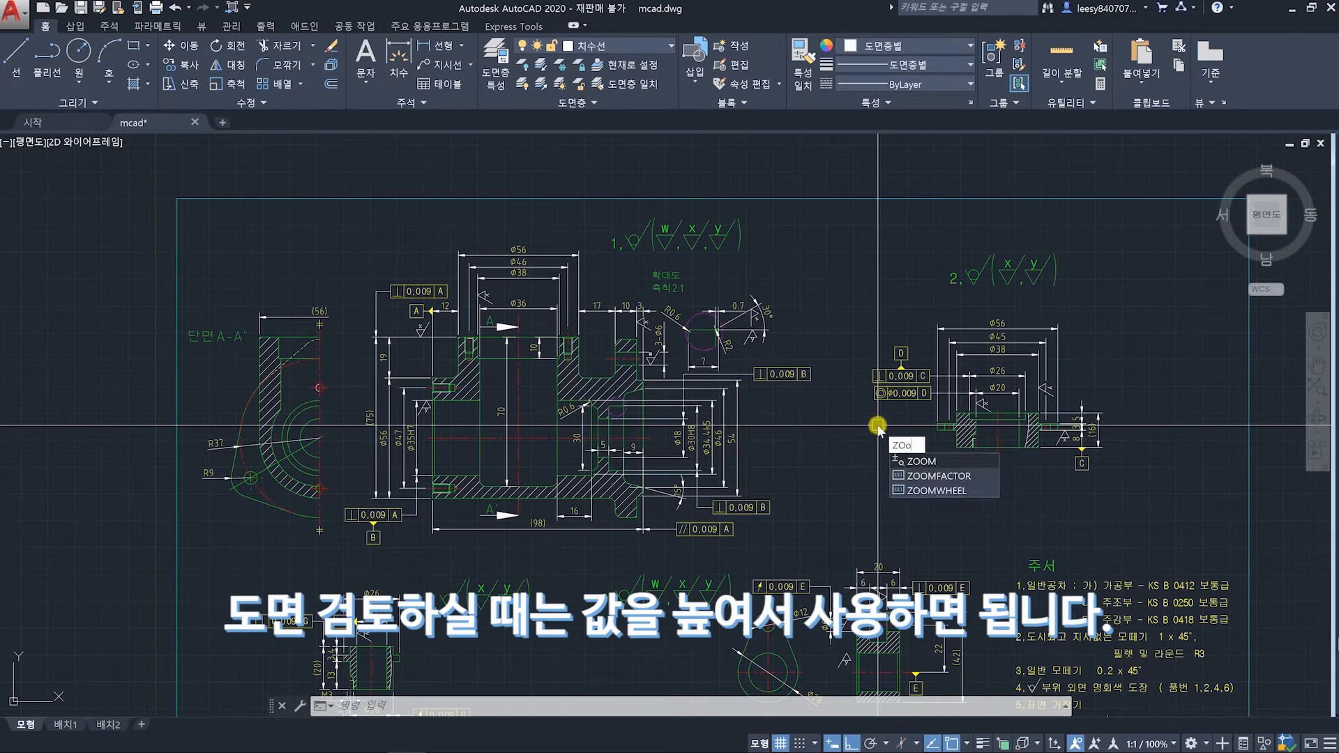
type("factor")
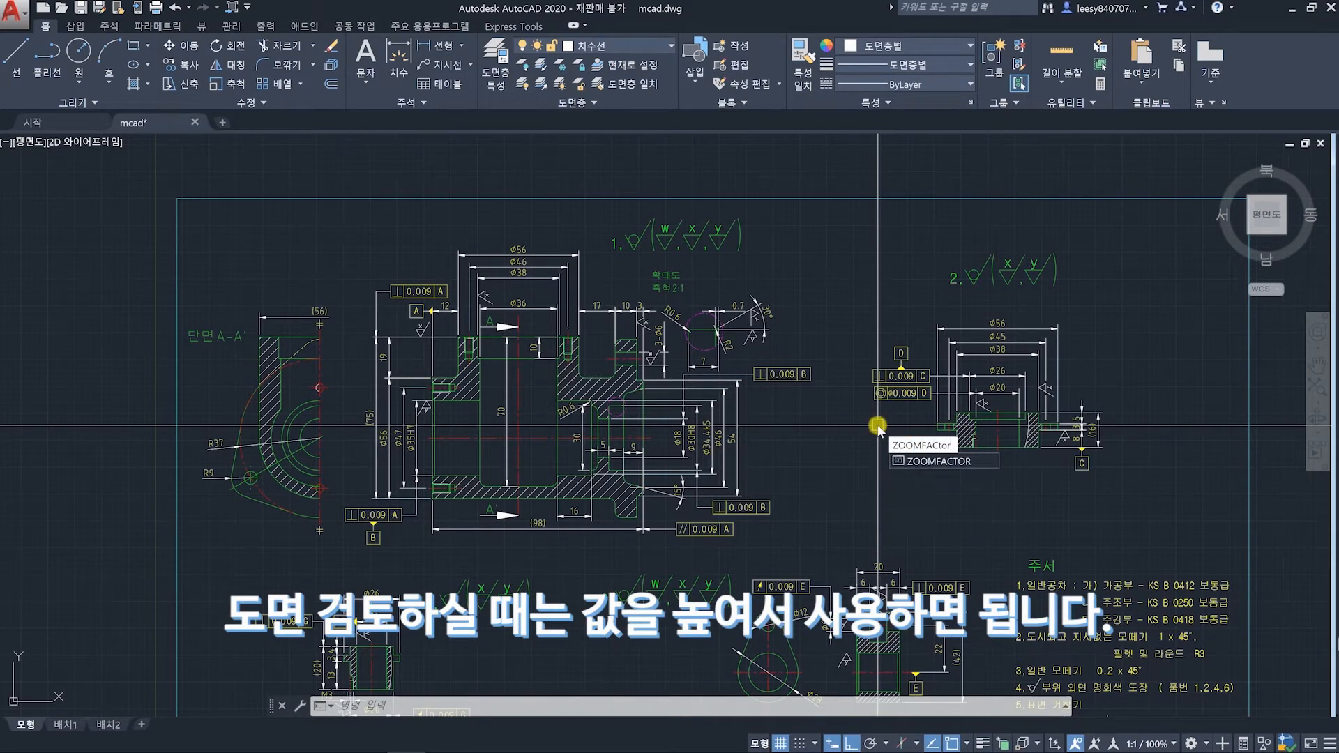
key("Return")
type("60")
key("Return")
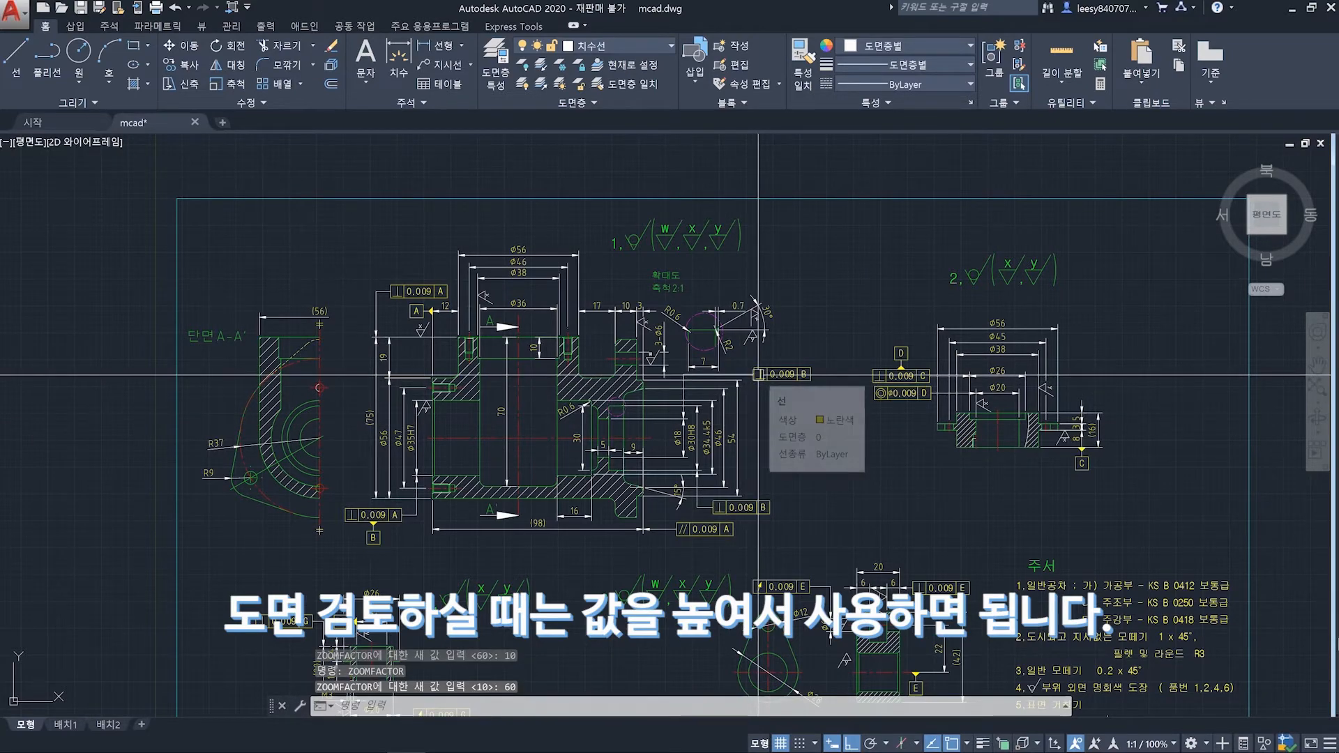
scroll(683, 369, "down", 2)
scroll(691, 401, "up", 1)
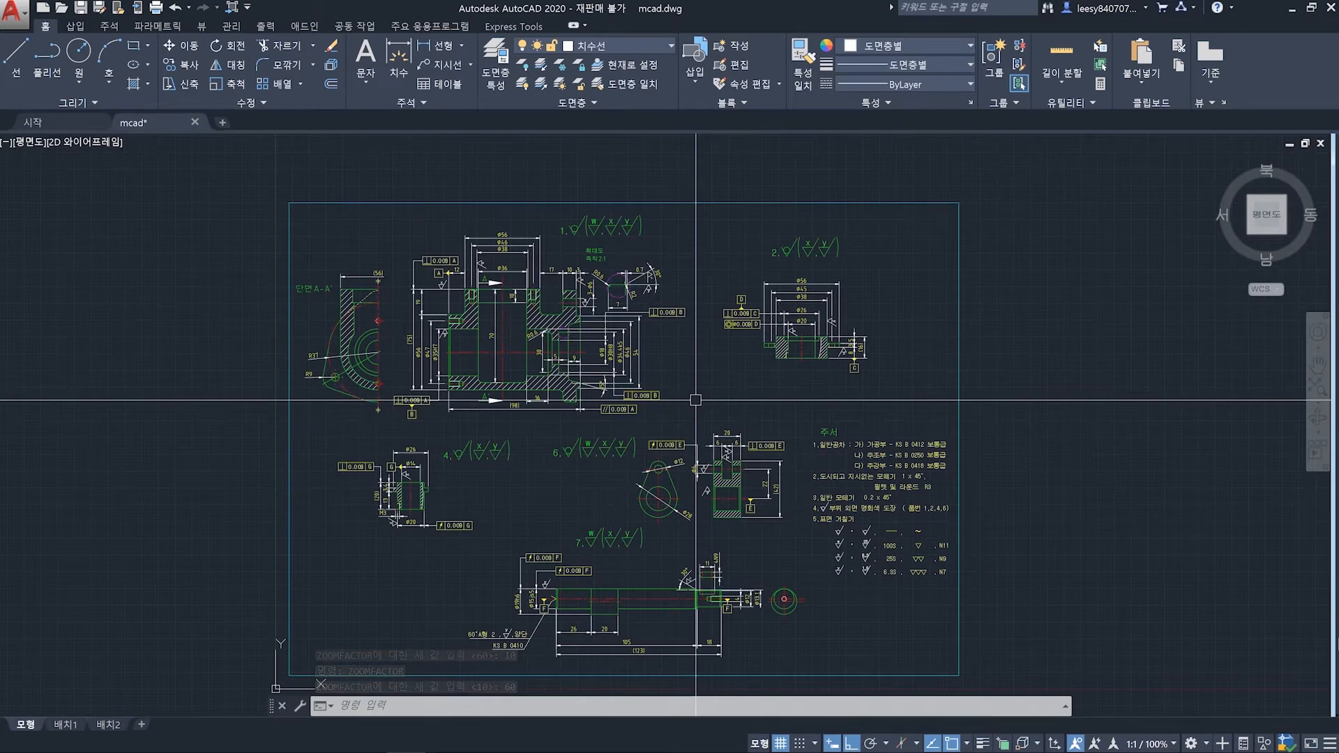
Step: Display the management tools that include the Action Recorder, with empty space beside the drawing
middle_click_drag(714, 413, 731, 399)
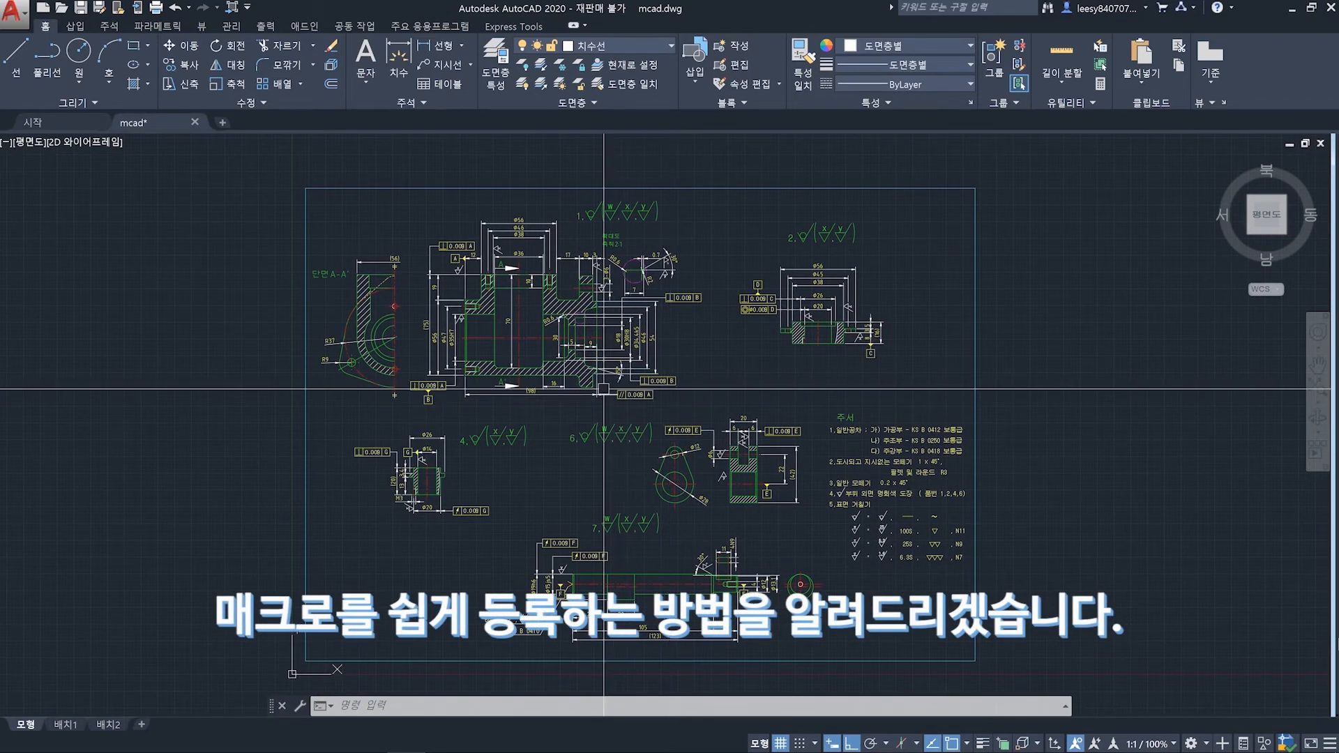
middle_click_drag(494, 347, 438, 348)
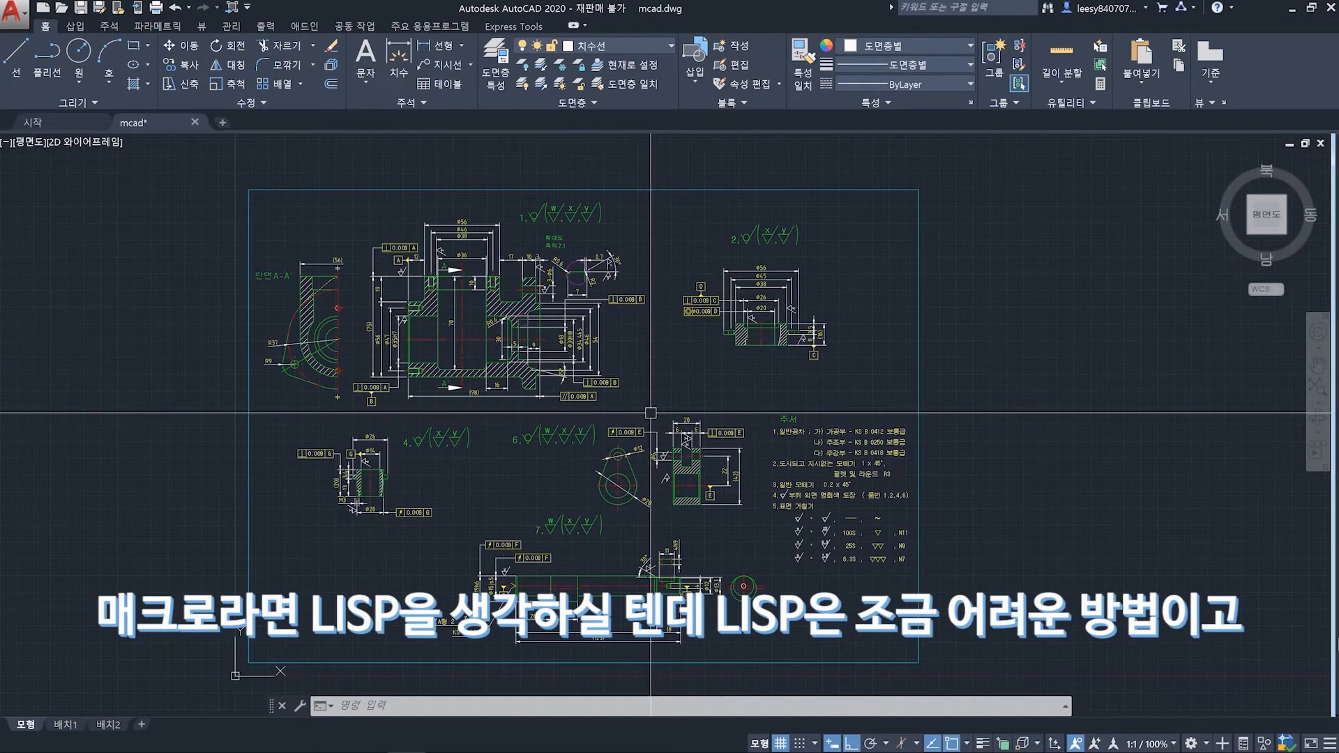
left_click(230, 27)
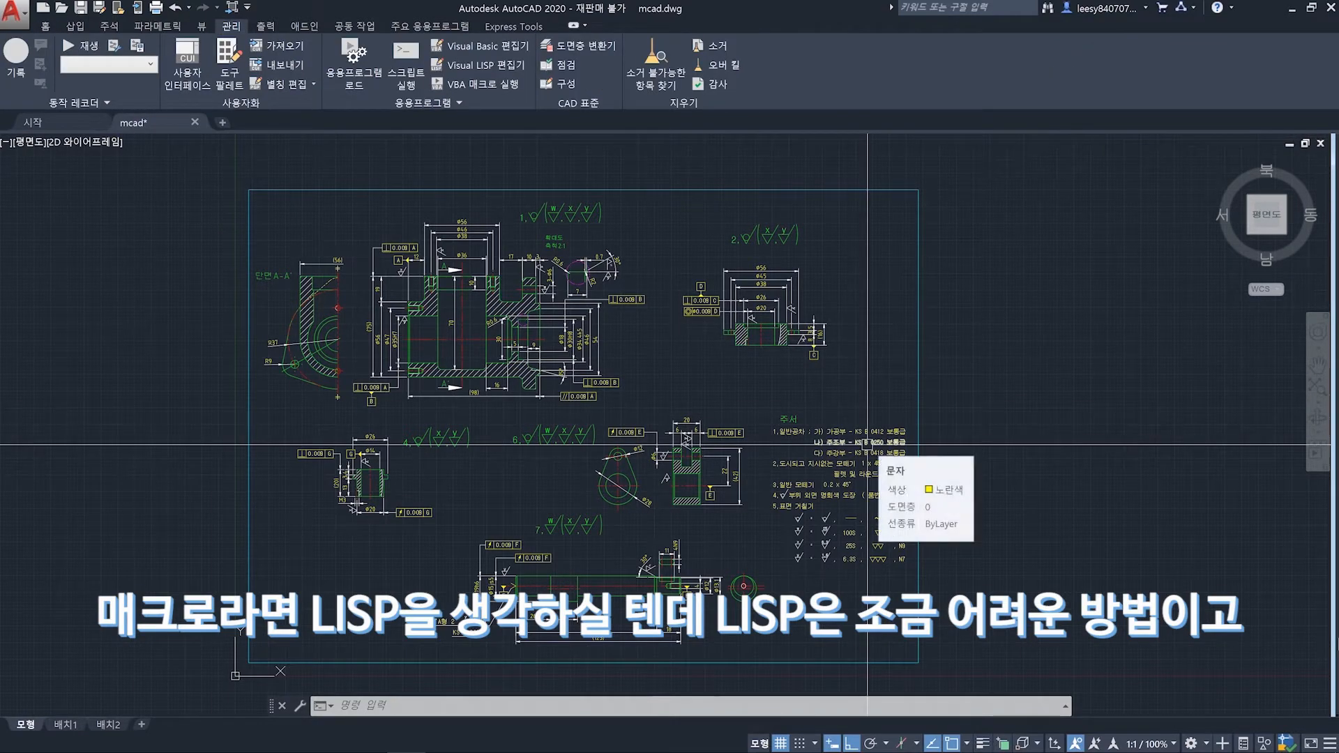
middle_click_drag(1003, 438, 799, 445)
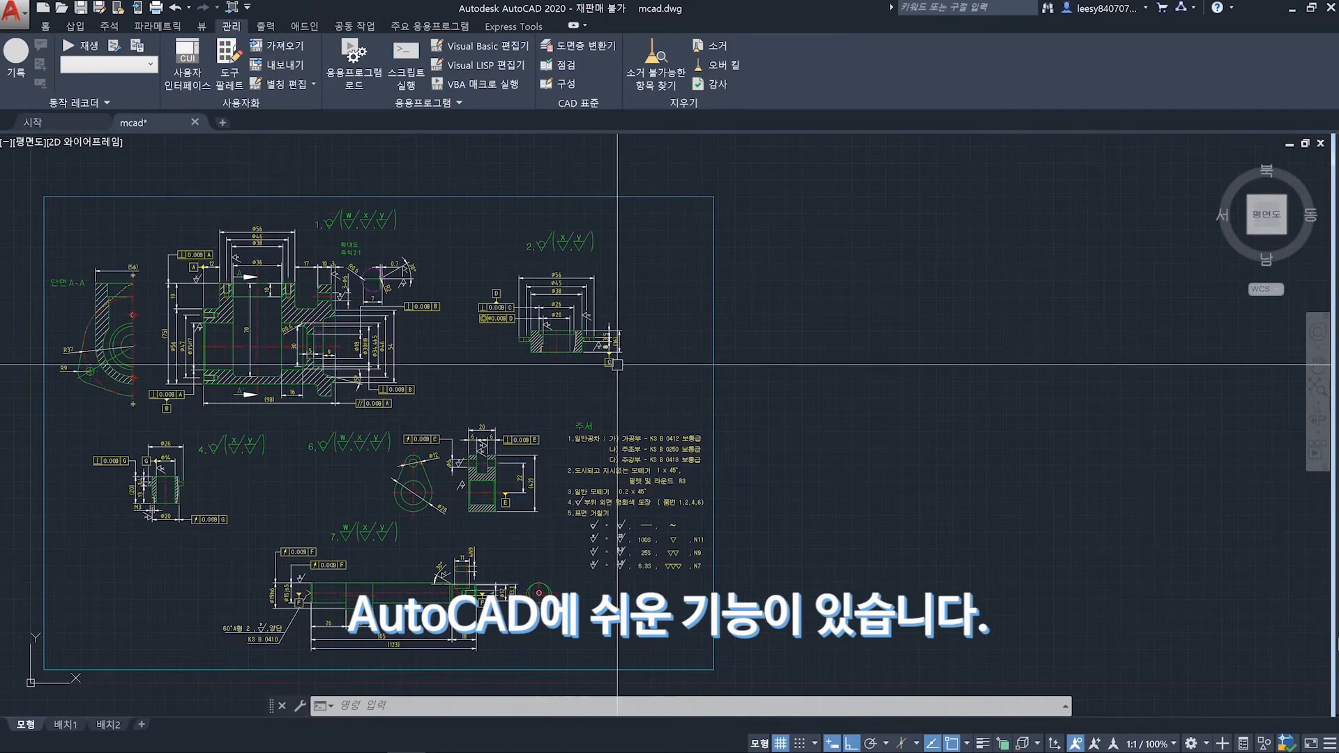
middle_click_drag(335, 419, 882, 406)
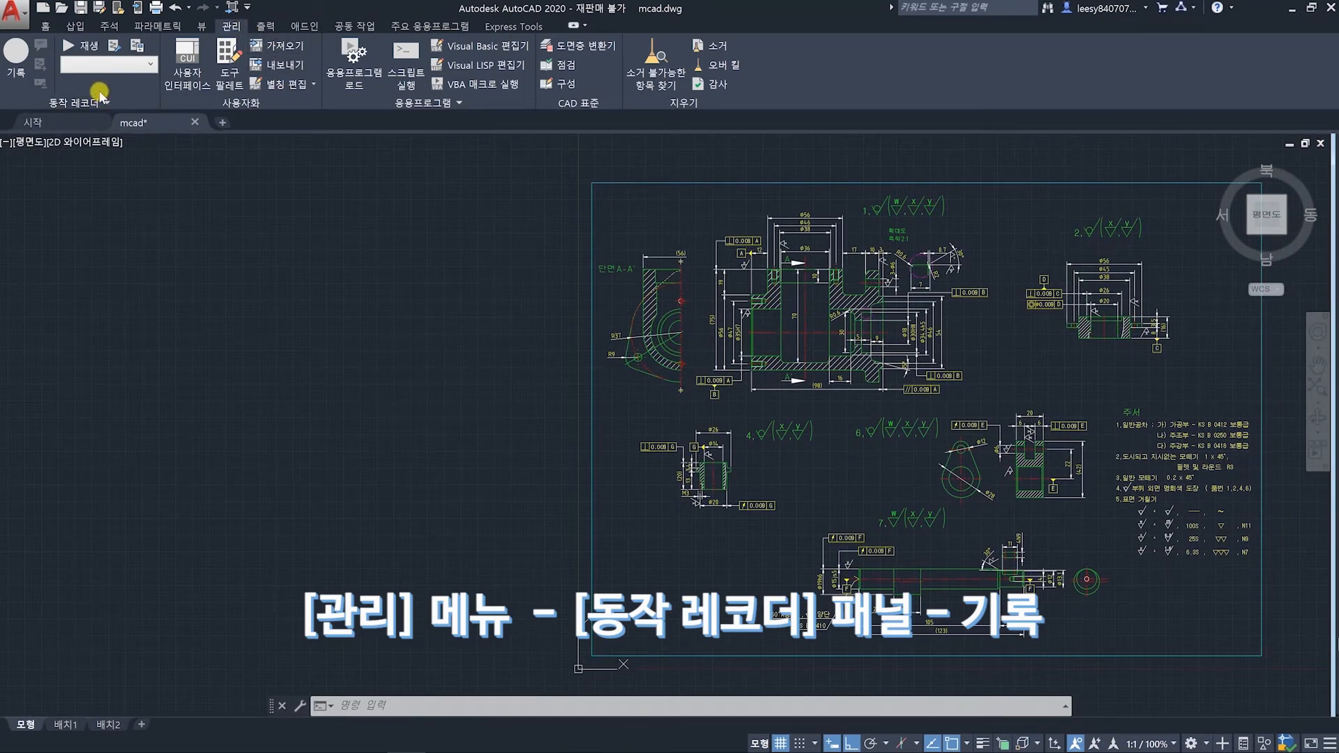
Step: Record an action macro that sets the ZOOMFACTOR system variable to 10, and stop the recording
left_click(19, 70)
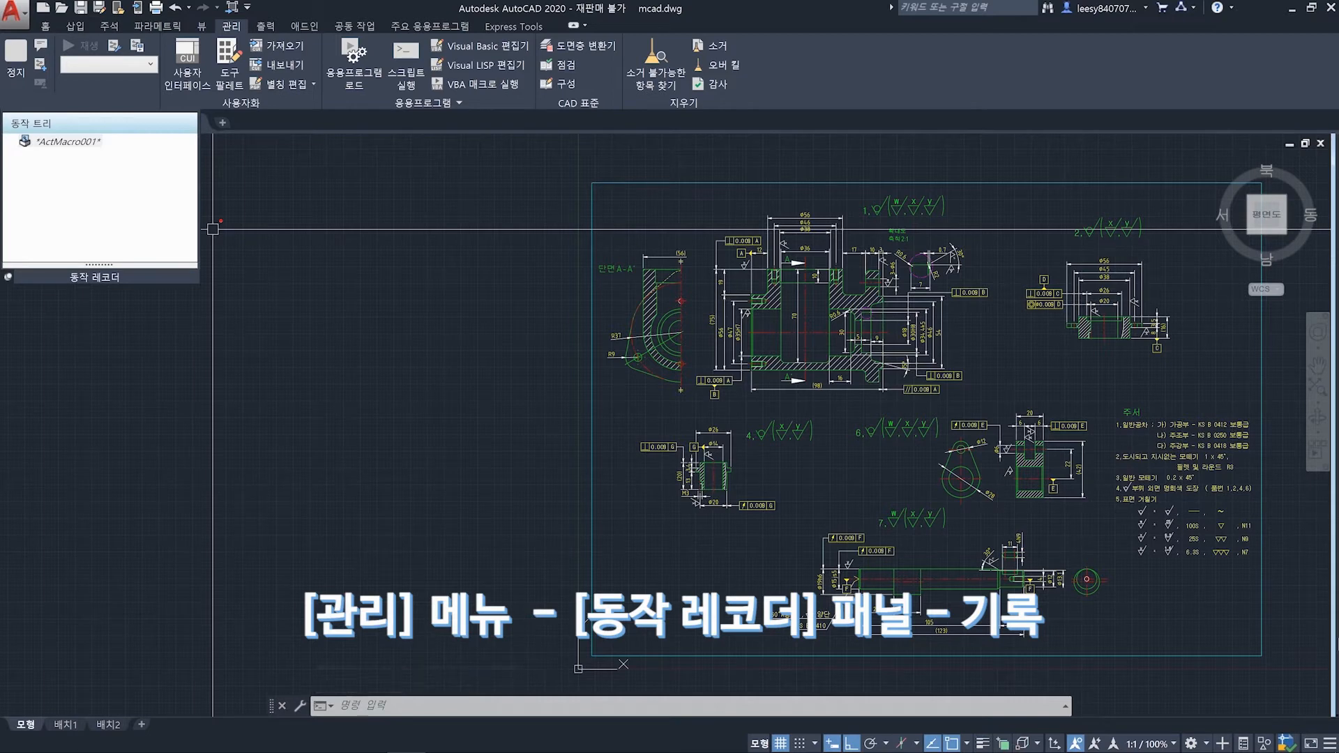
type("ZOOMFACTOR")
key("Return")
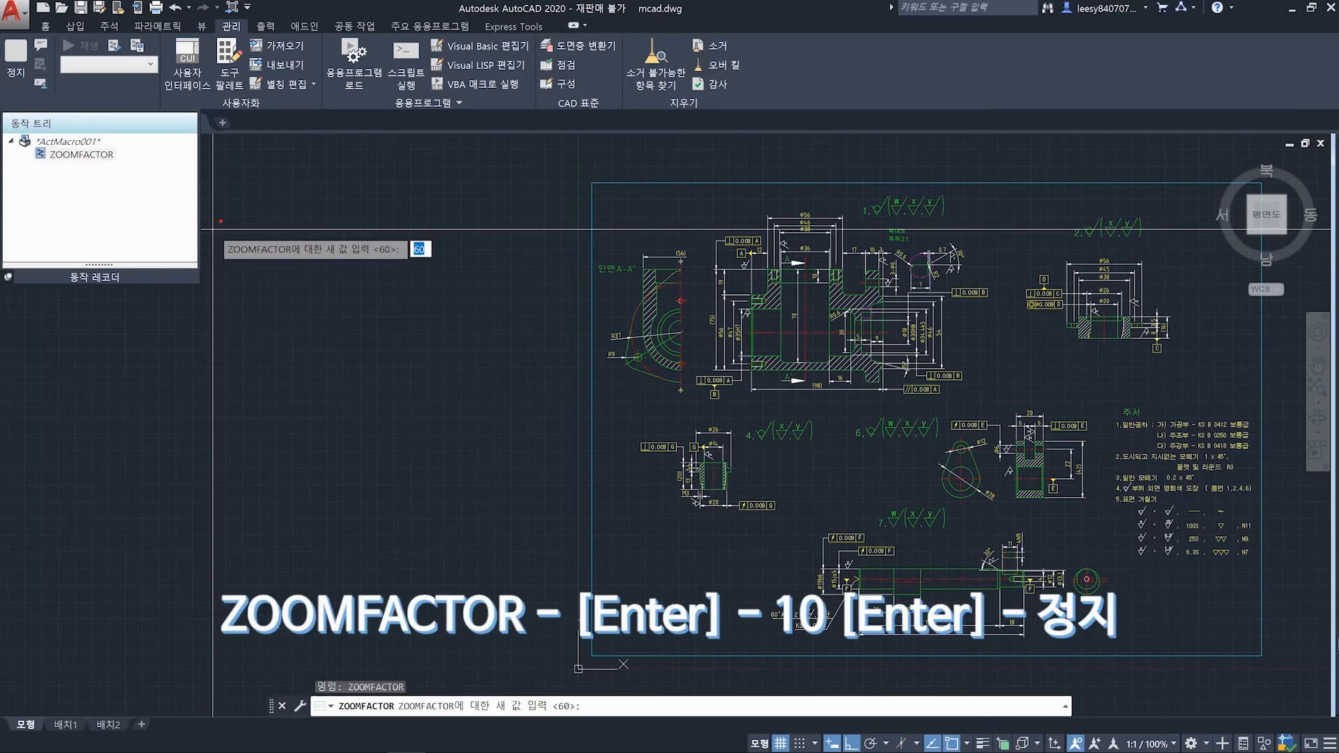
type("10")
key("Return")
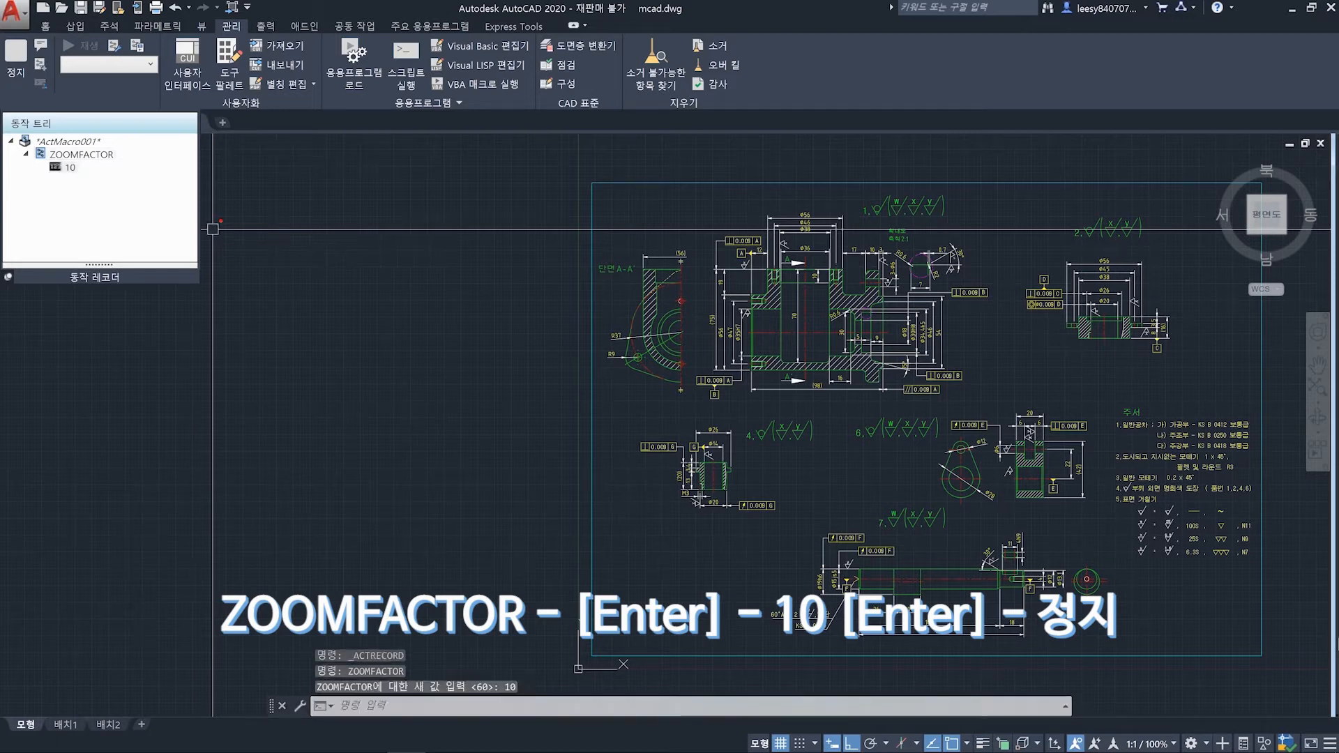
left_click(21, 67)
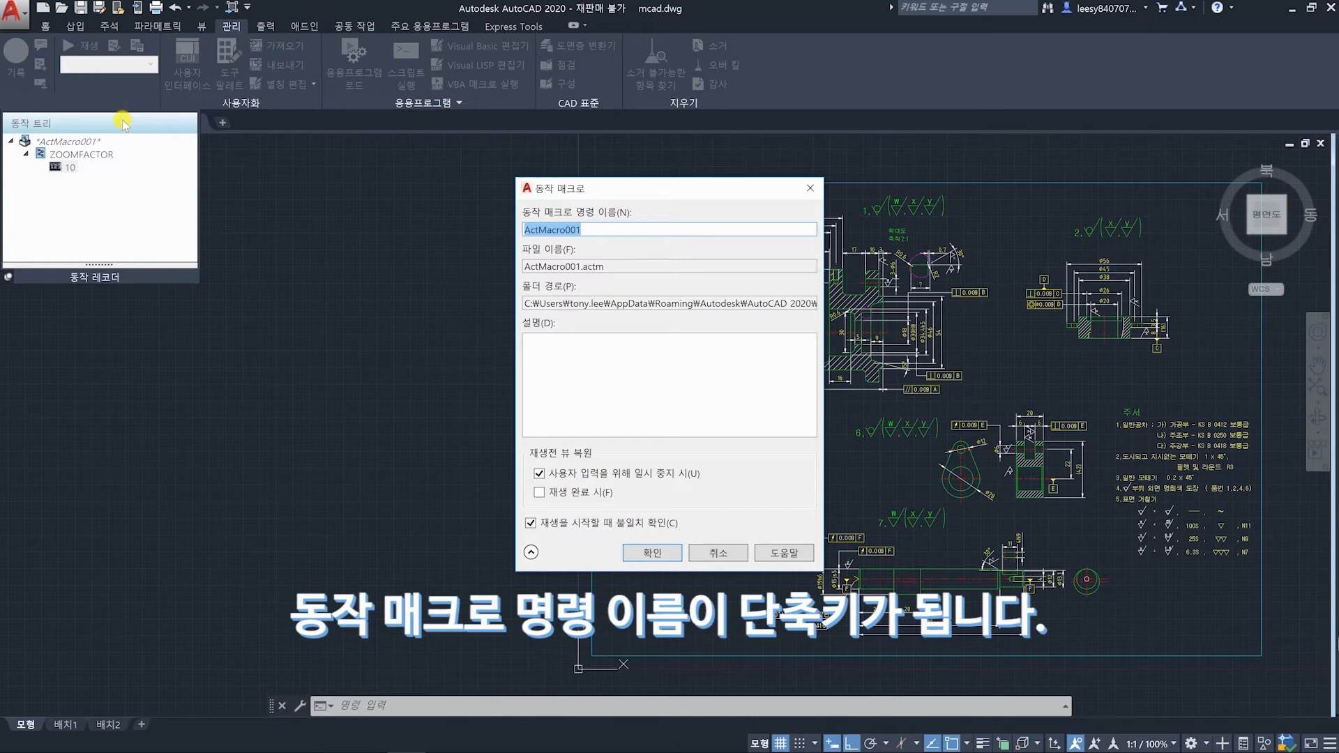
Step: Save the recorded macro under the command name za with the description "zoomfactor 값이 10"
type("za")
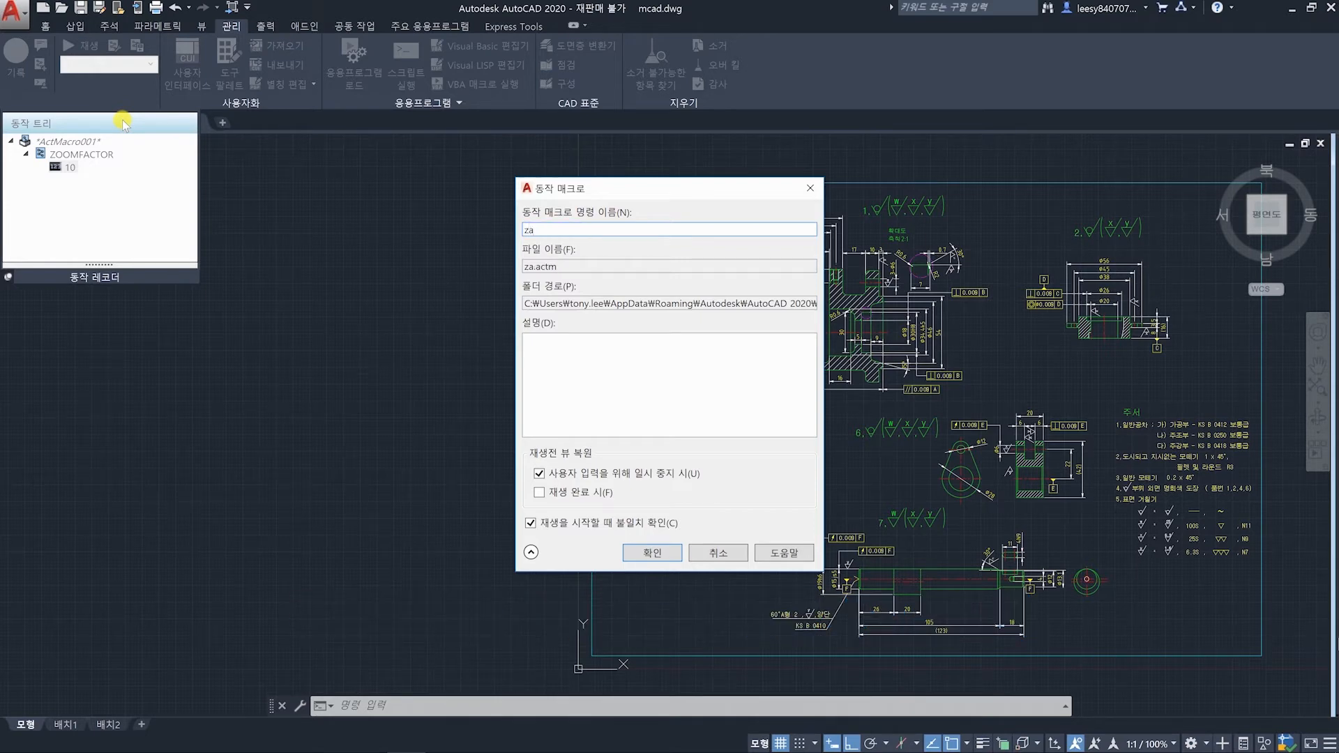
left_click(664, 370)
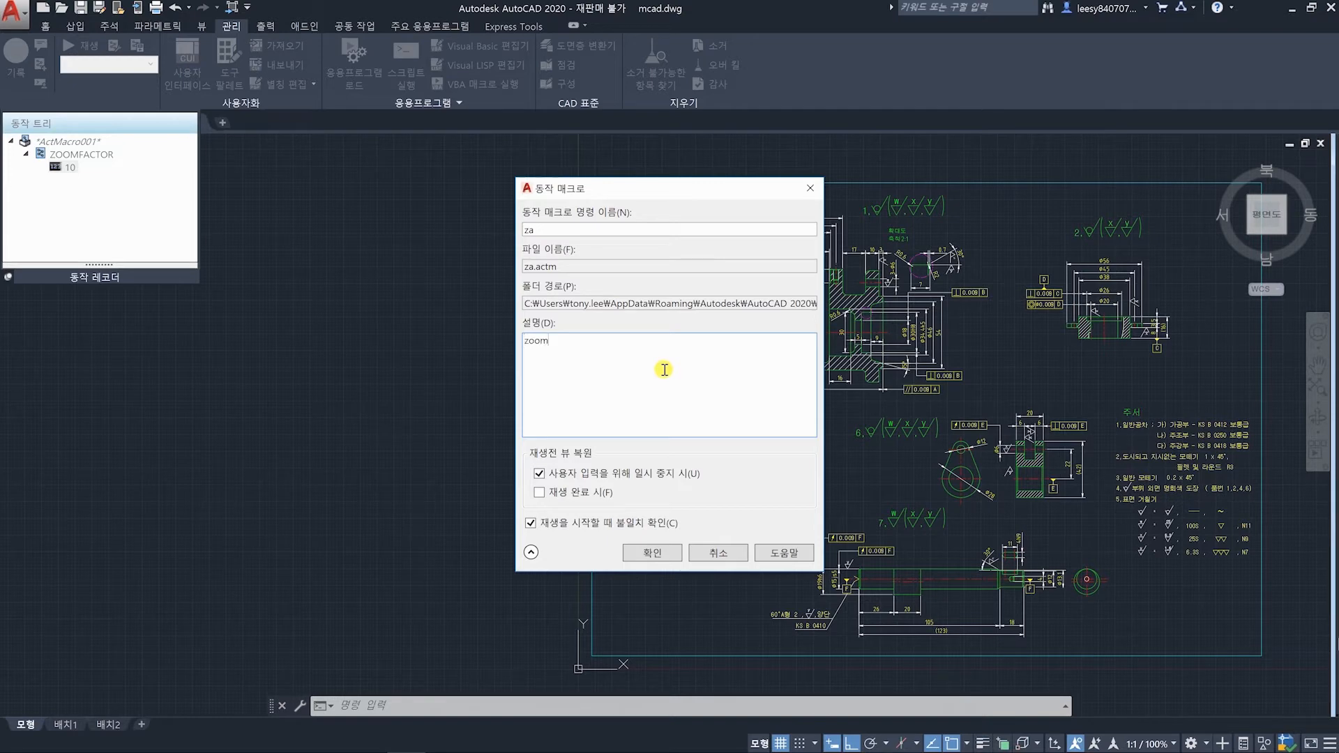
type("zoomfactor 값이 10")
left_click(654, 554)
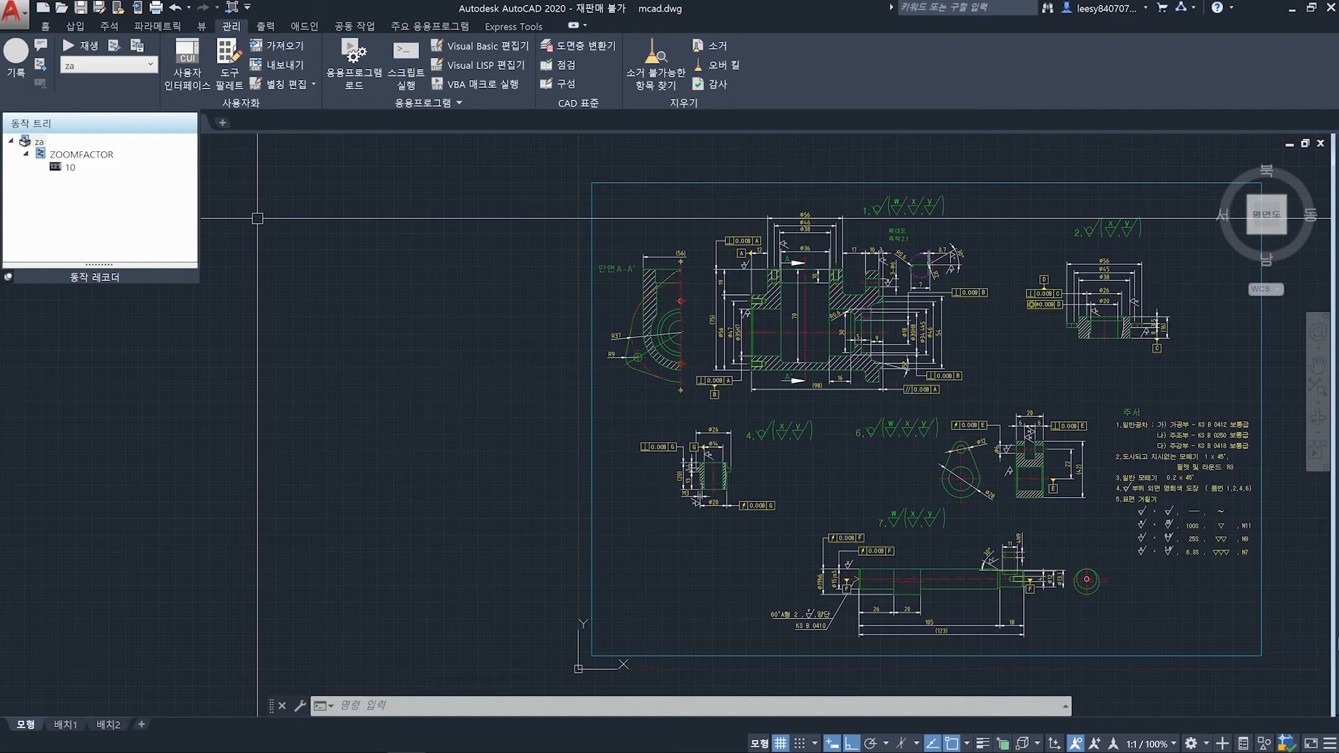
Step: Record a second action macro that sets ZOOMFACTOR to 60, and stop the recording
left_click(16, 56)
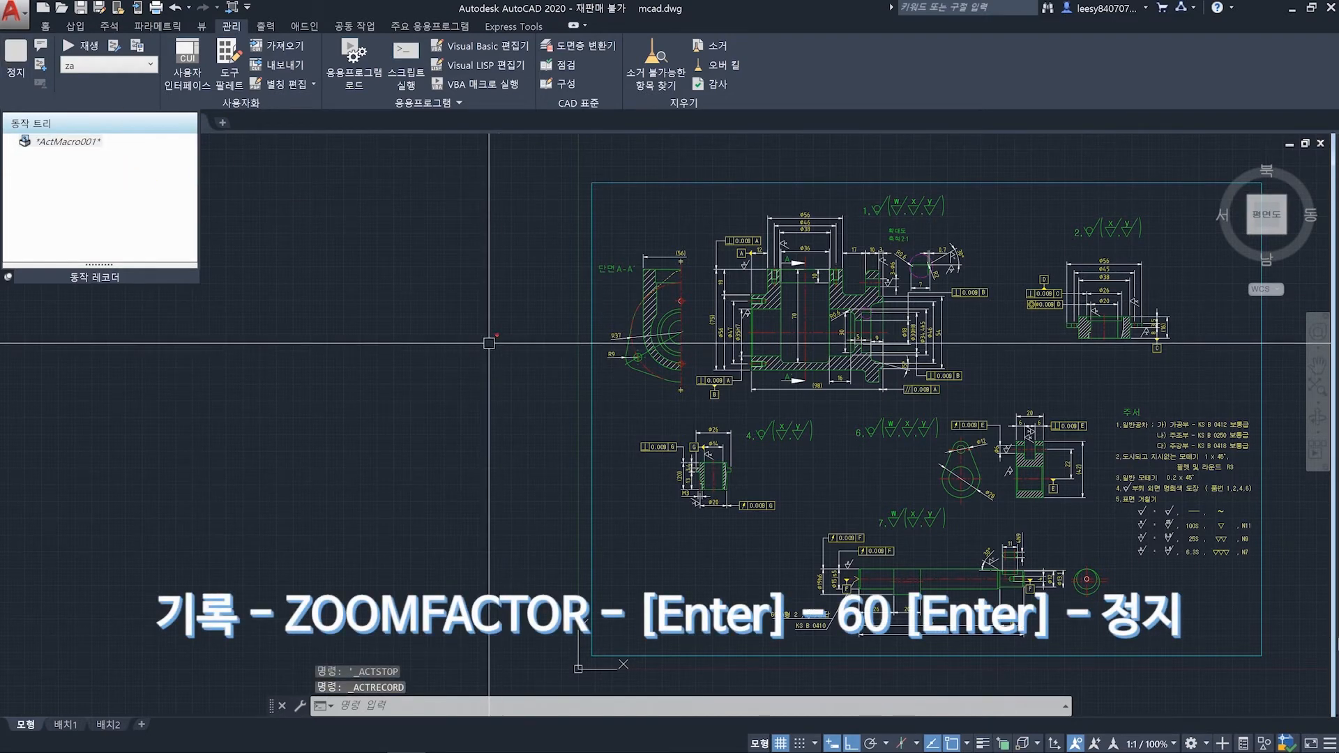
type("ZOOMFACTOR")
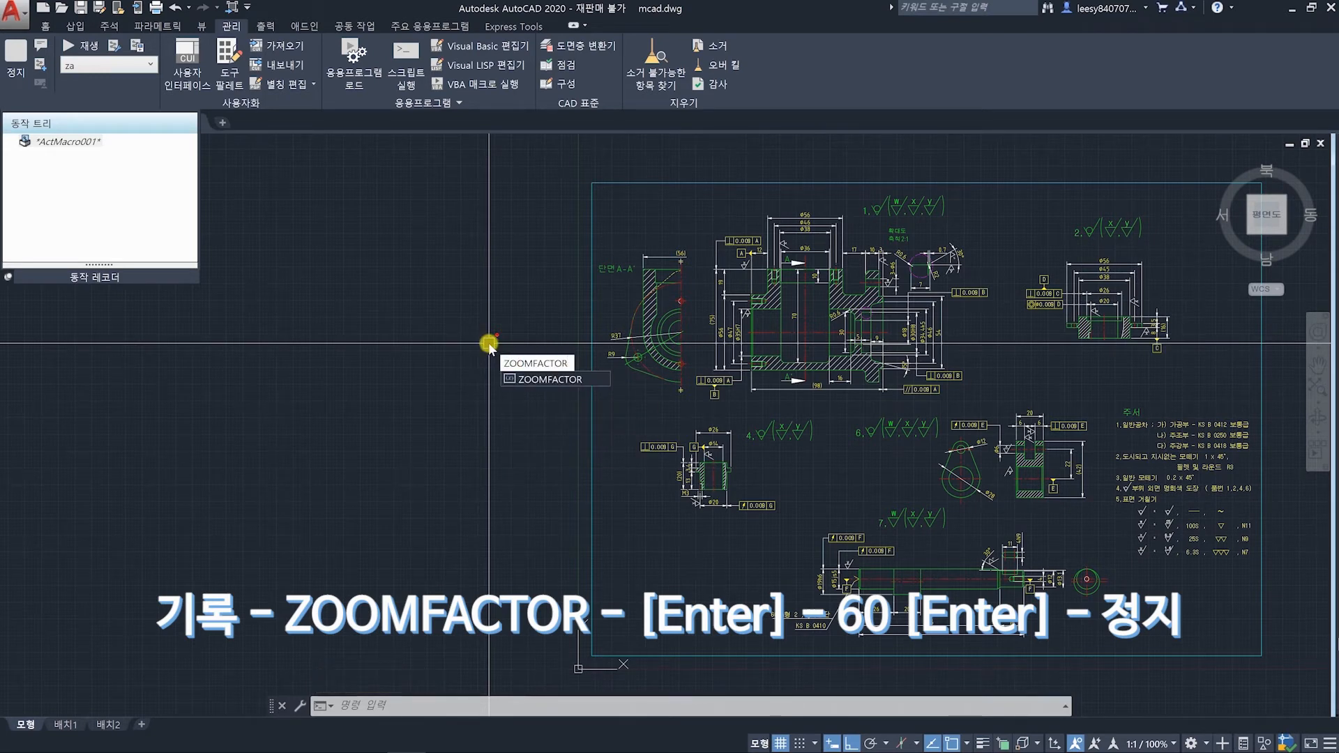
key("Return")
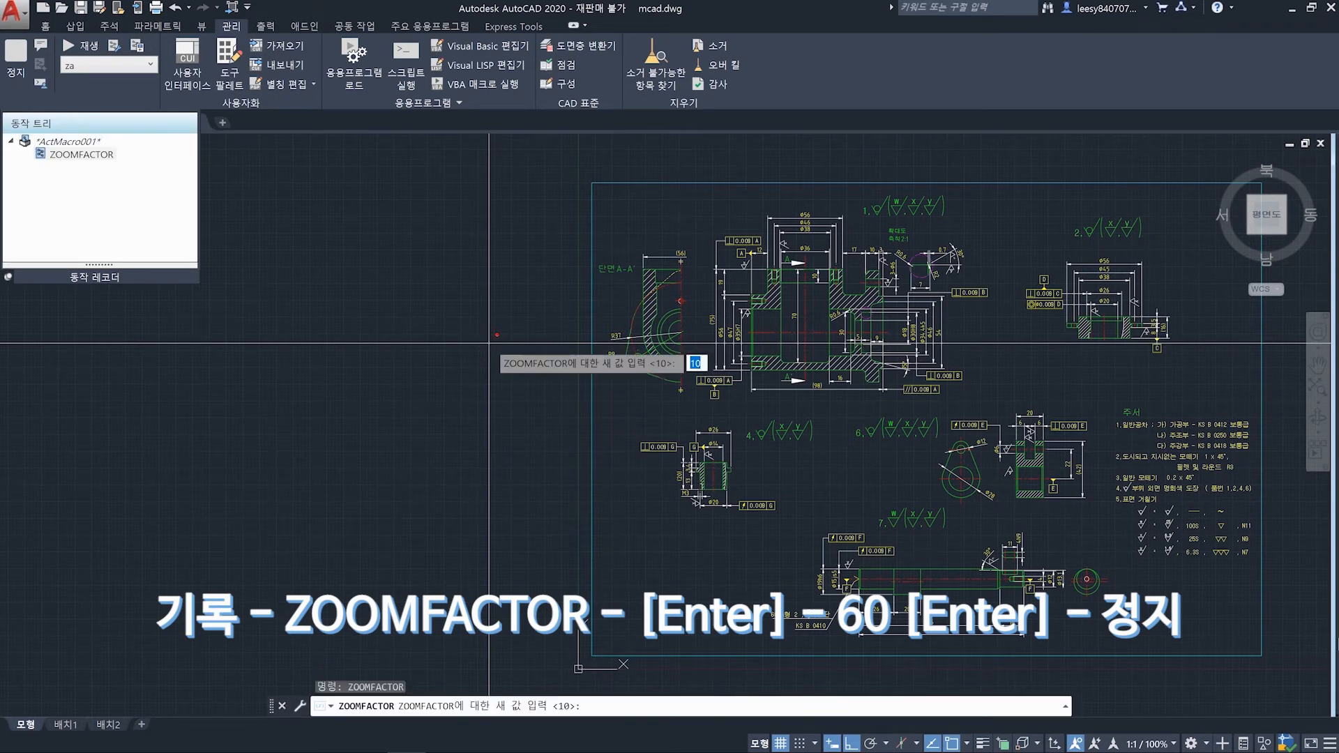
type("60")
key("Return")
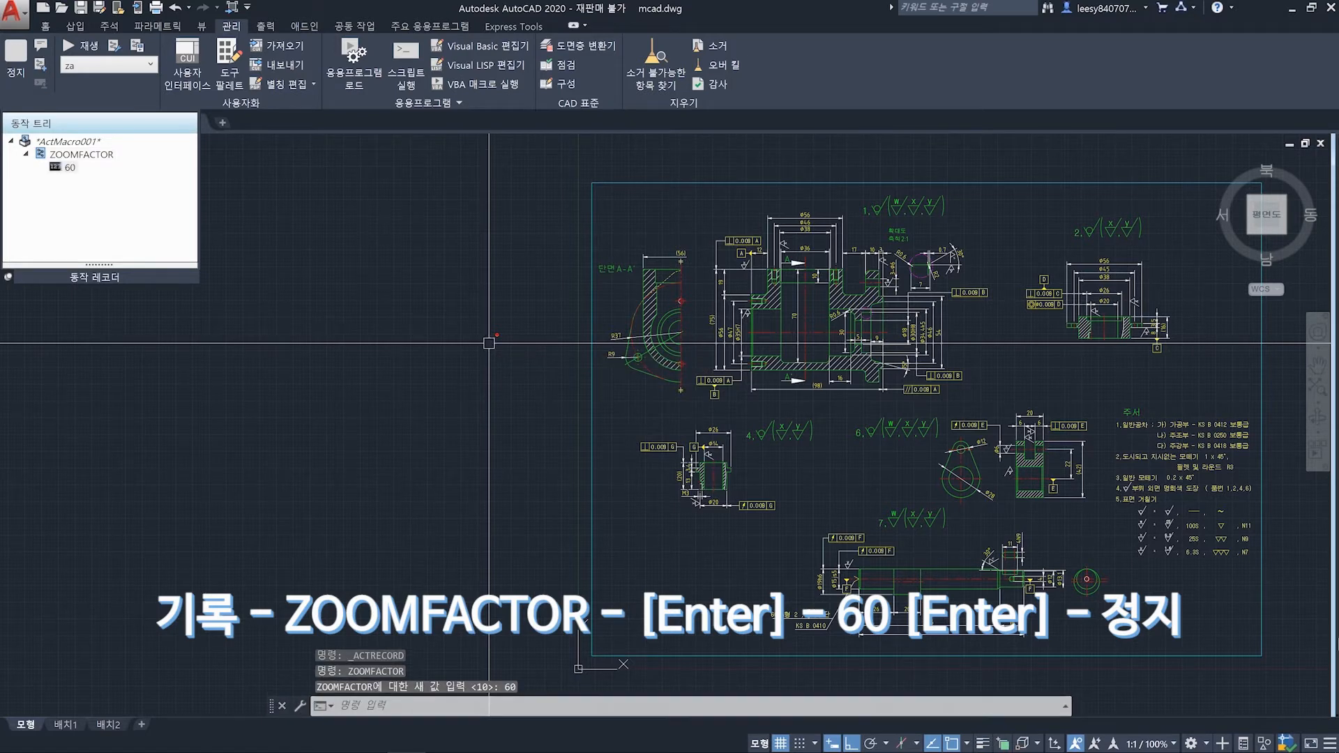
left_click(15, 56)
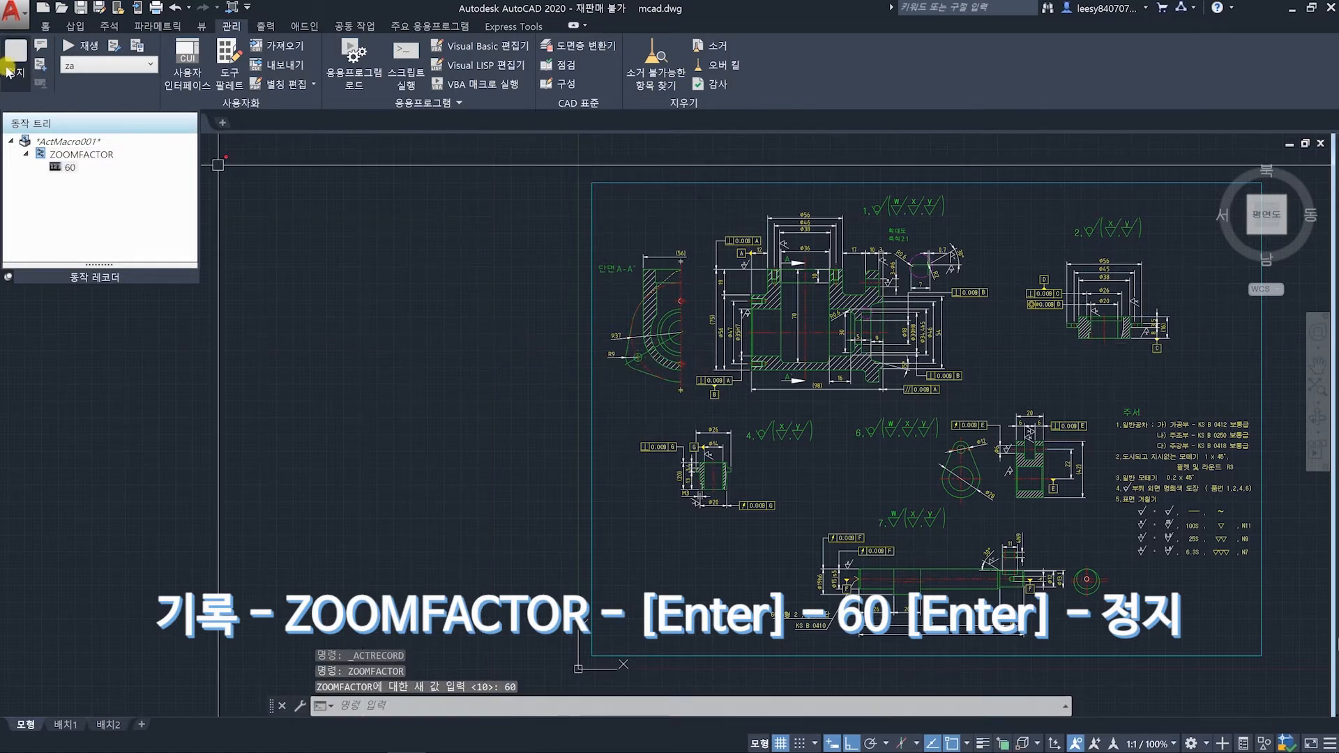
Step: Save the second macro as zs with the description "zoomfactor값을 원래대로" and keep it selected among the available macros
type("zs")
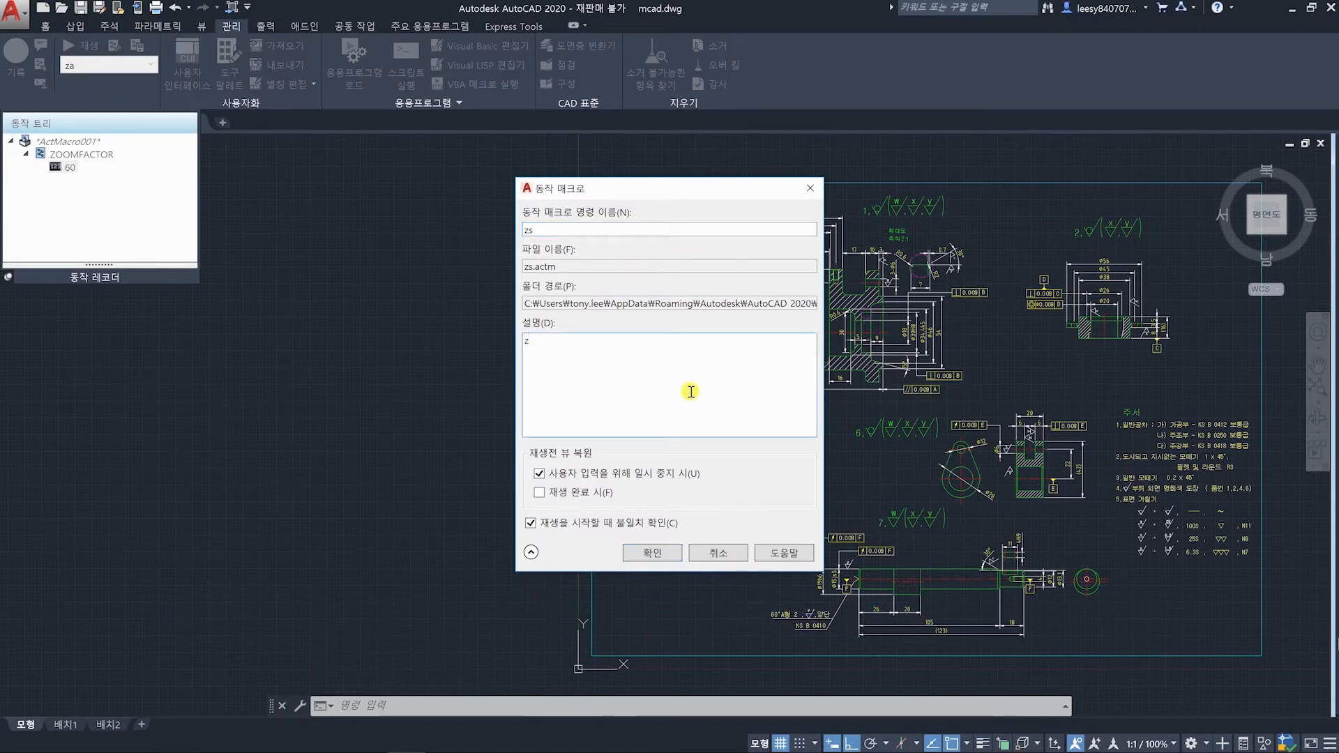
type("값으ㄹ 원래대로")
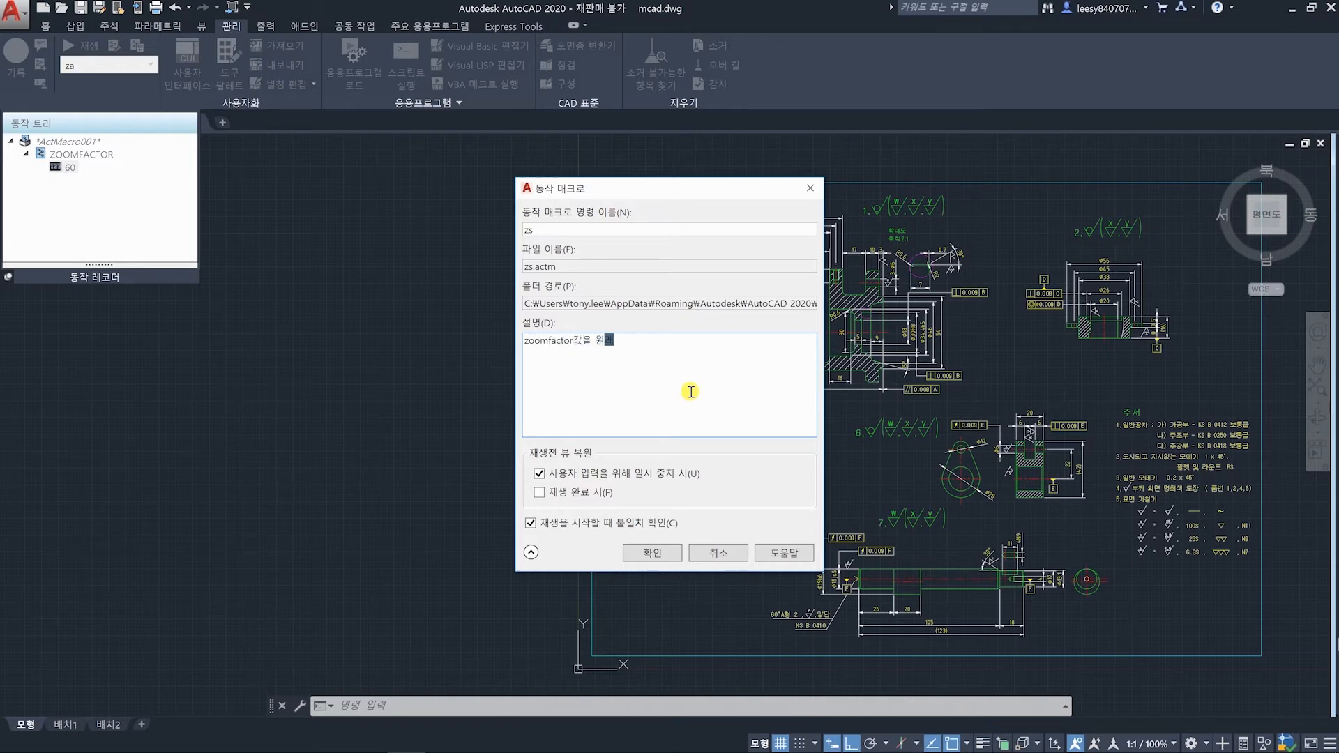
left_click(652, 552)
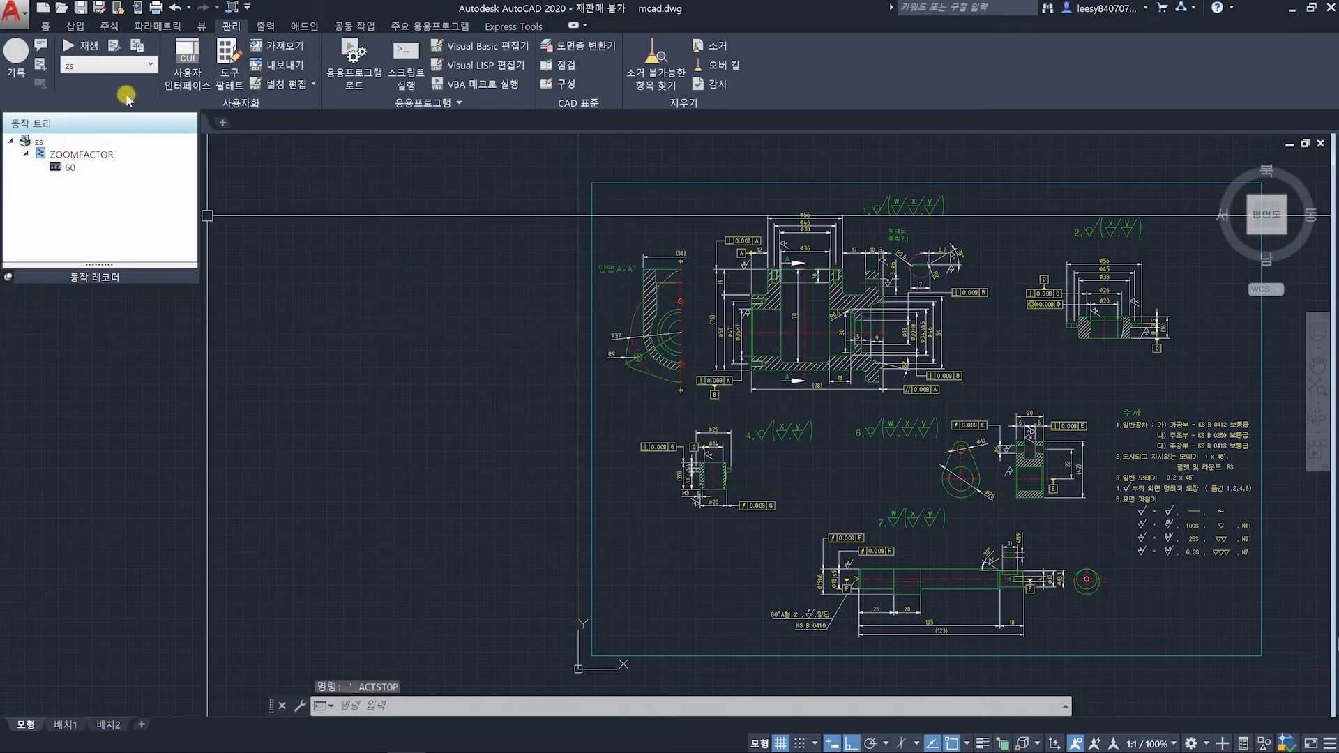
left_click(149, 66)
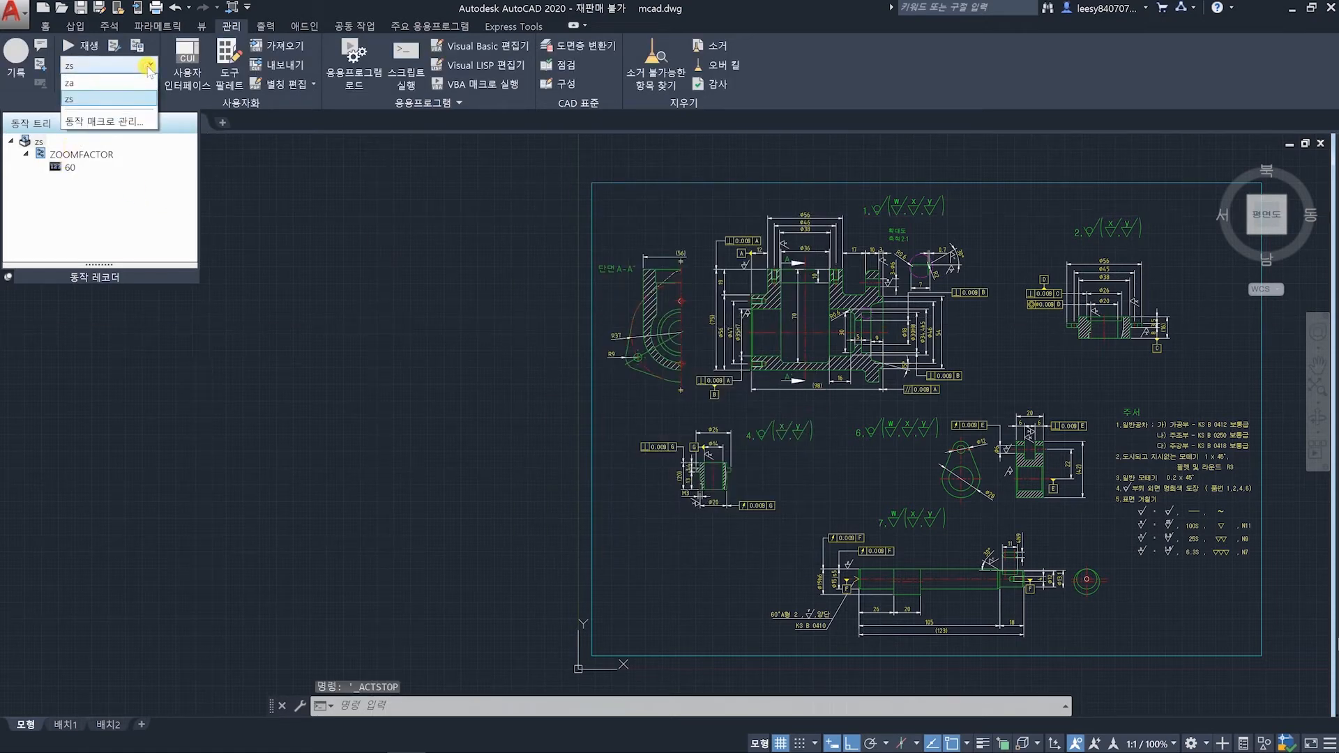
left_click(119, 104)
Step: Run the za macro, dismiss its completion message, and test the zoom sensitivity on the drawing
middle_click_drag(1006, 491, 864, 493)
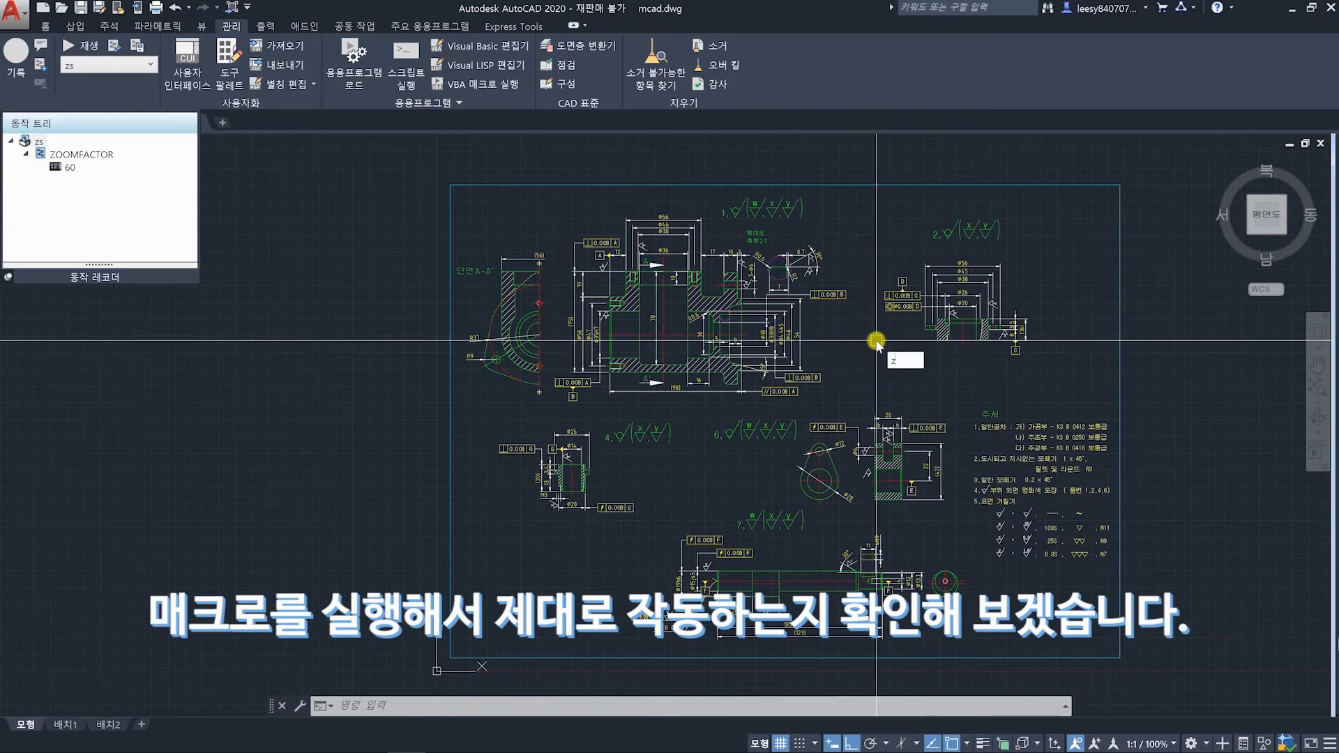
key("Return")
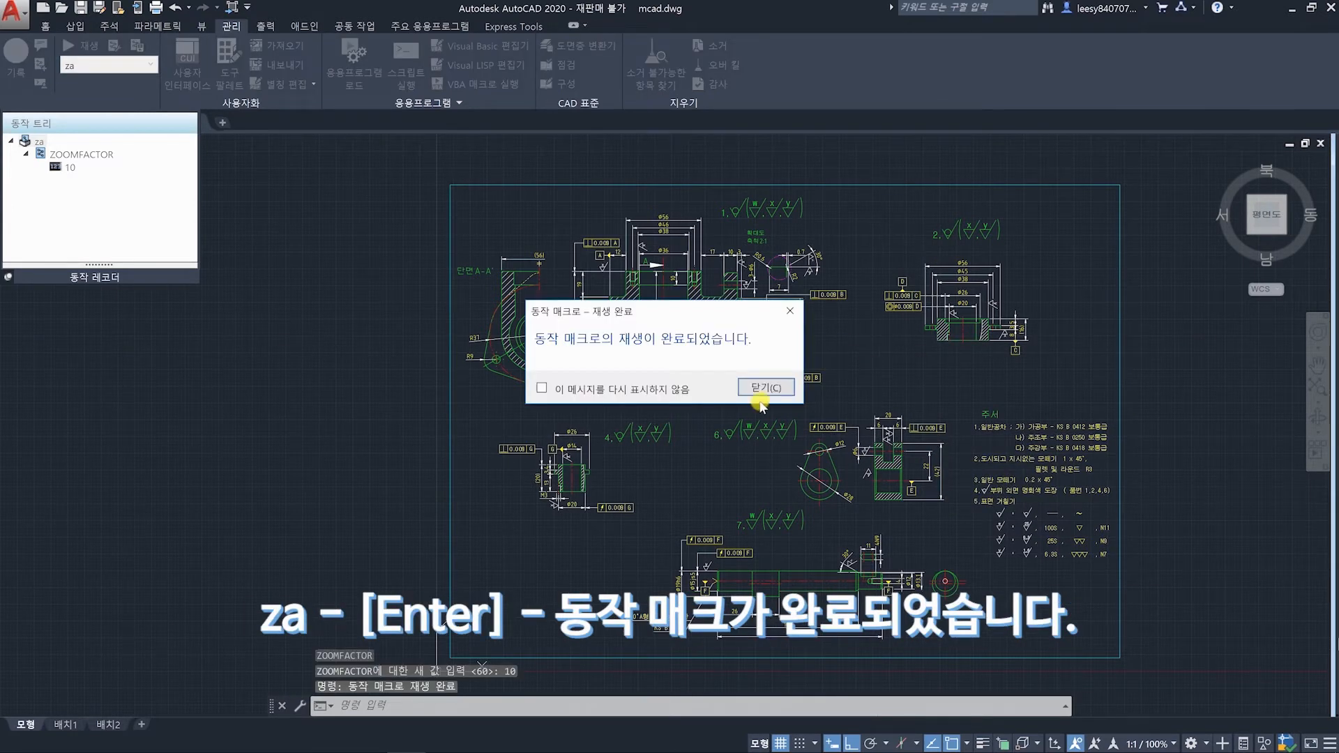
left_click(767, 386)
scroll(774, 375, "up", 3)
scroll(774, 375, "up", 3)
scroll(776, 382, "down", 6)
Step: Run the zs macro, dismiss its completion message, and test the zoom speed on the whole drawing
type("zs")
key("Return")
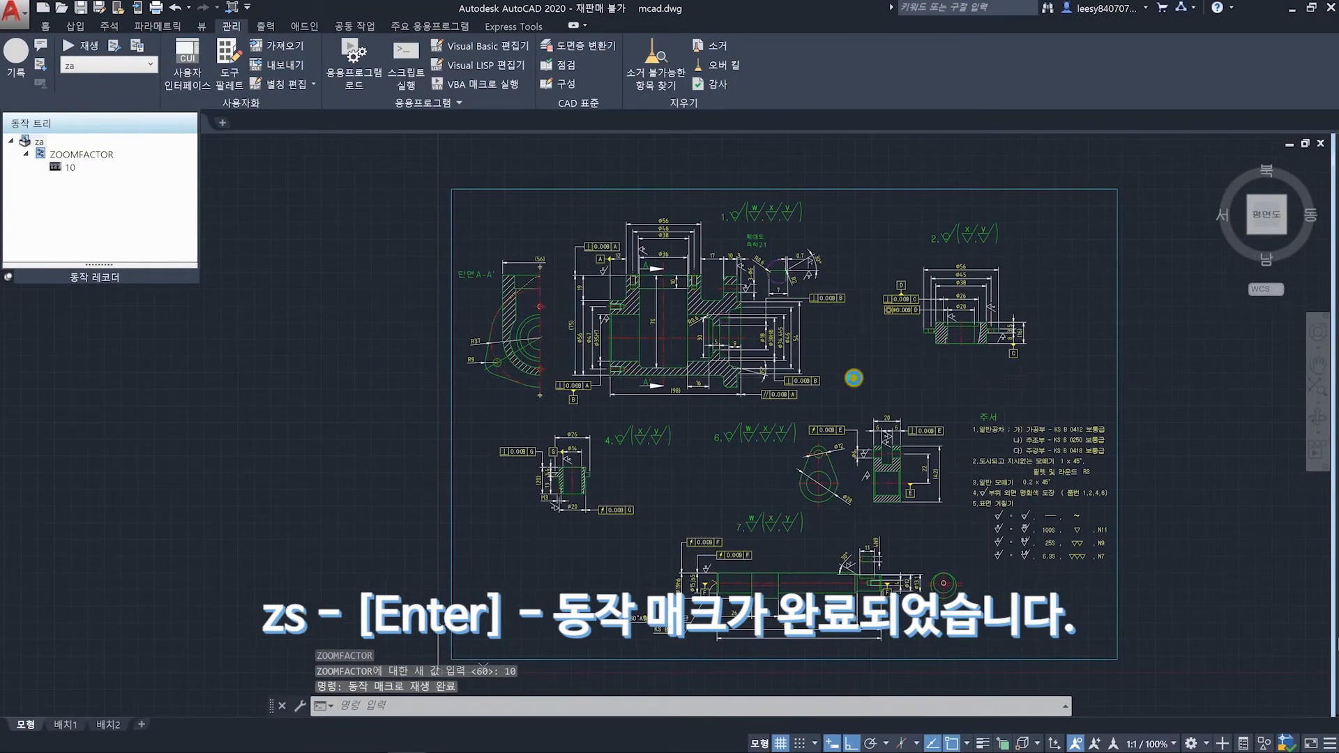
left_click(787, 388)
scroll(775, 380, "down", 3)
scroll(775, 381, "up", 6)
scroll(774, 380, "down", 2)
scroll(774, 380, "down", 3)
scroll(774, 380, "up", 4)
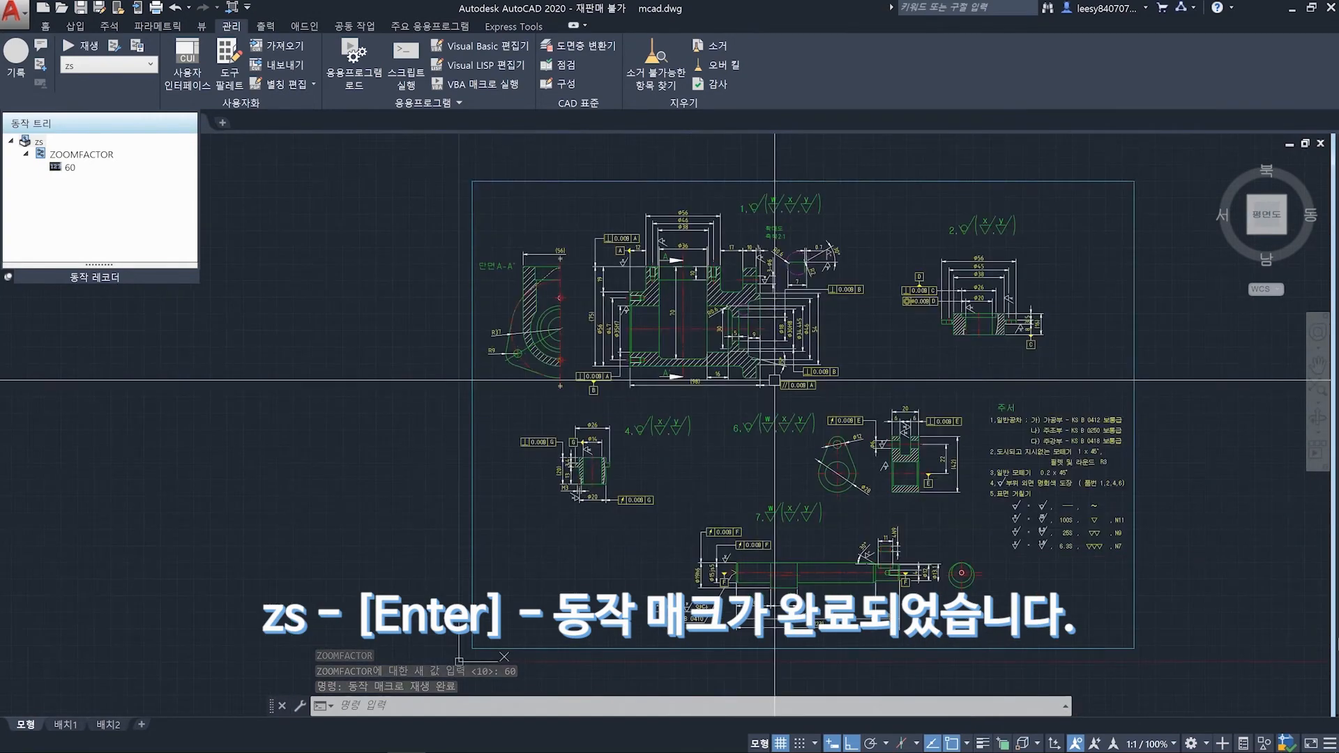
scroll(774, 380, "down", 1)
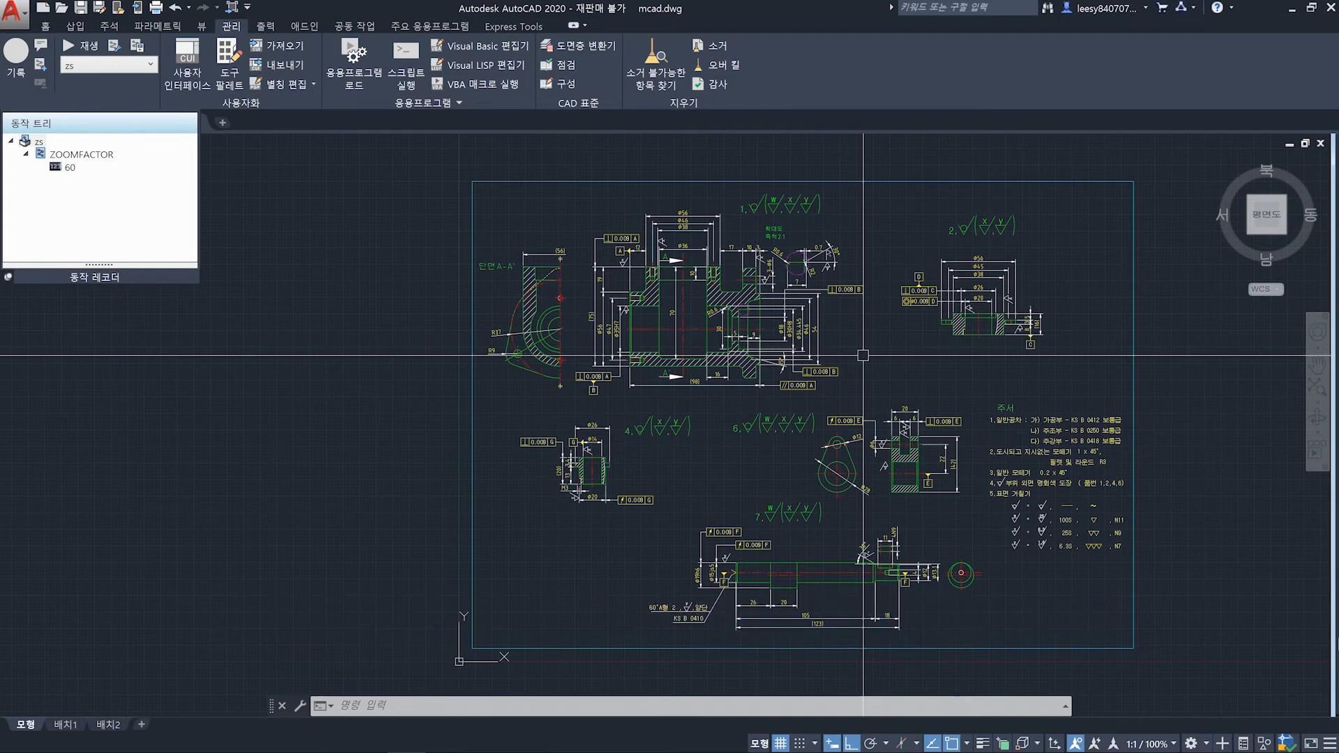
Step: Collapse the Action Recorder's action tree to clear the drawing area
left_click(8, 277)
left_click(369, 326)
left_click(307, 374)
Step: Examine how the UCS icon behaves at the drawing origin while the view is moved around the sheet's lower-left corner
mouse_move(689, 560)
middle_mouse_down()
mouse_move(650, 419)
mouse_move(526, 439)
mouse_move(879, 490)
mouse_move(859, 495)
middle_mouse_up()
scroll(422, 539, "up", 5)
scroll(527, 439, "down", 3)
scroll(493, 463, "up", 4)
middle_click_drag(877, 534, 847, 369)
middle_click_drag(565, 370, 734, 500)
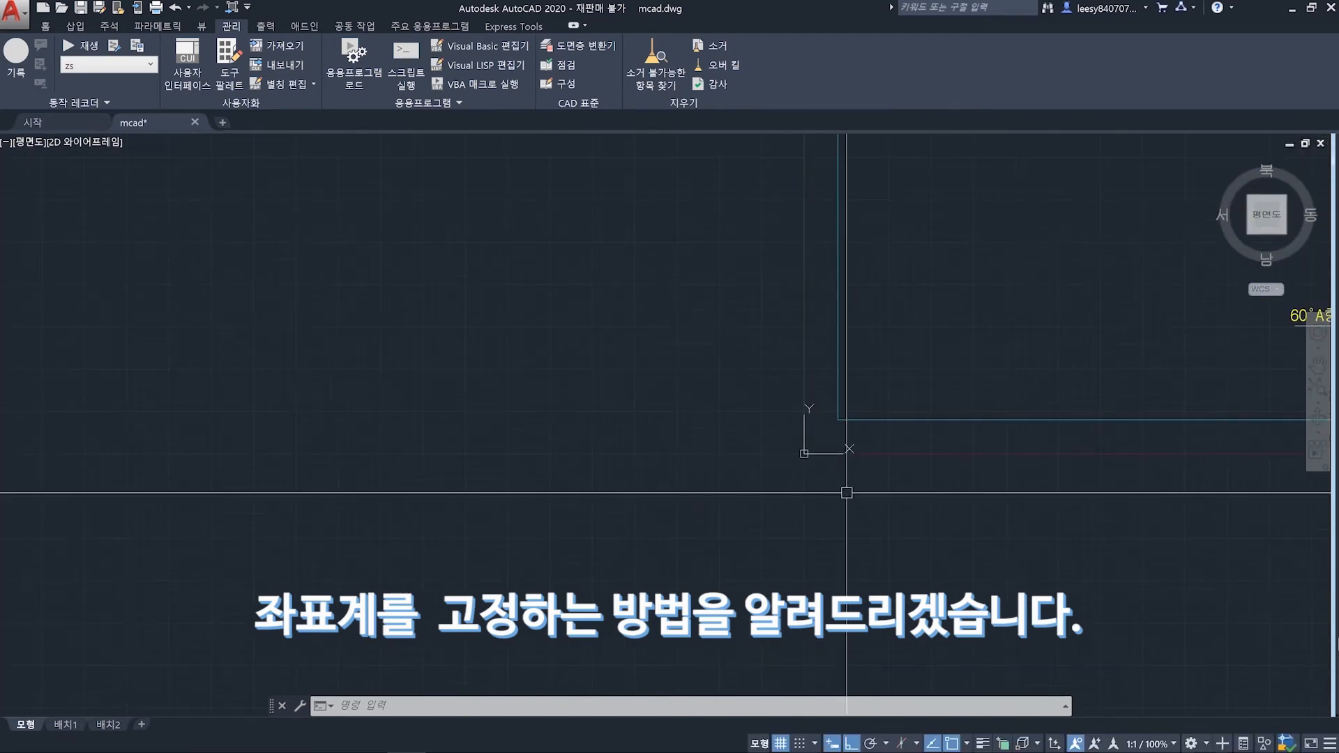
middle_click_drag(895, 470, 504, 458)
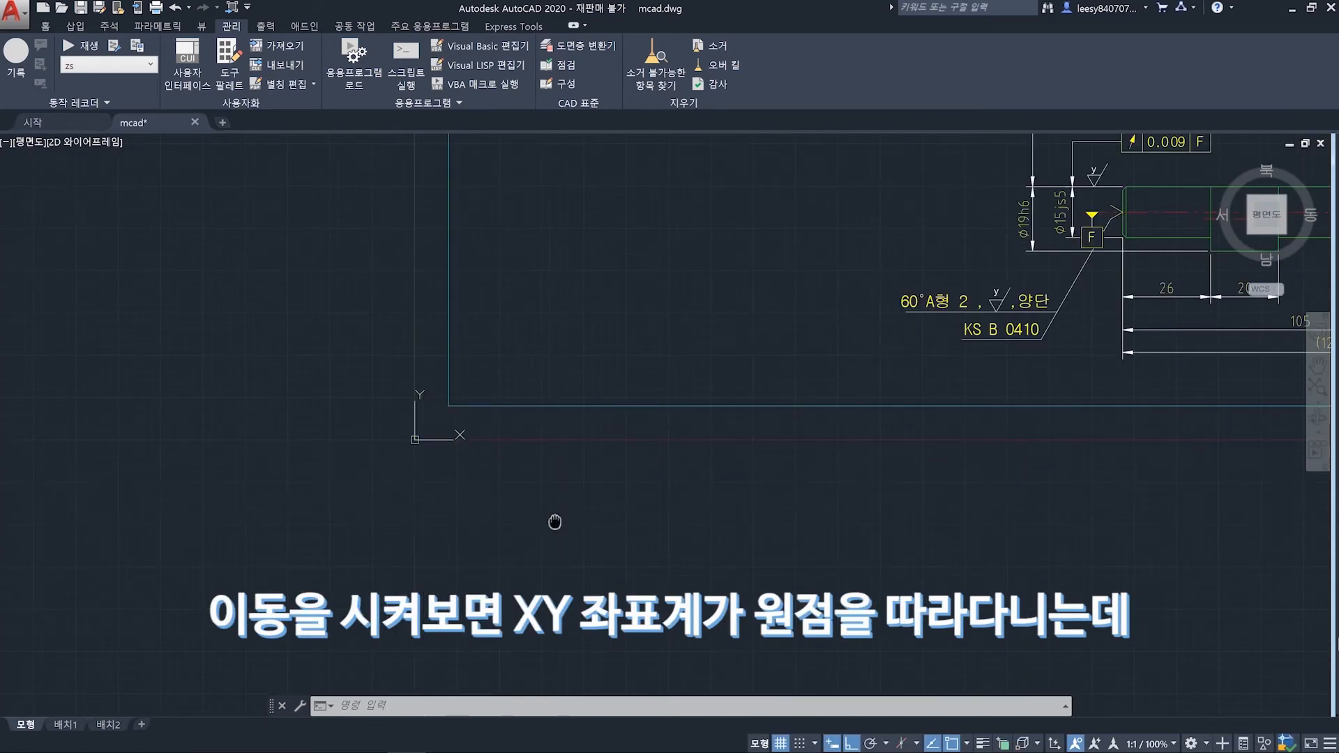
middle_click_drag(554, 521, 740, 473)
mouse_move(836, 423)
middle_mouse_down()
mouse_move(874, 400)
mouse_move(778, 481)
middle_mouse_up()
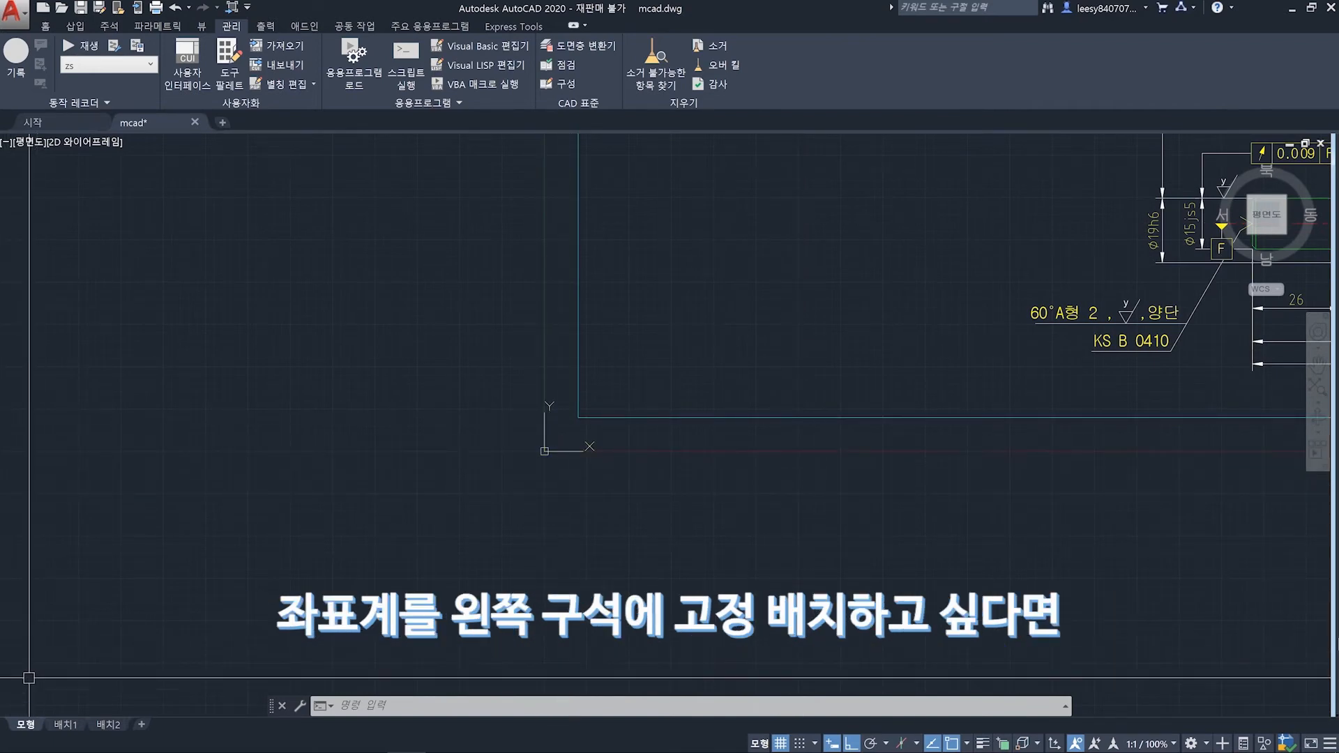
Step: Set the UCS icon to the no-origin option with UCSICON so it stays fixed in the viewport corner
mouse_move(663, 519)
middle_mouse_down()
mouse_move(394, 585)
mouse_move(544, 490)
mouse_move(751, 449)
mouse_move(551, 524)
middle_mouse_up()
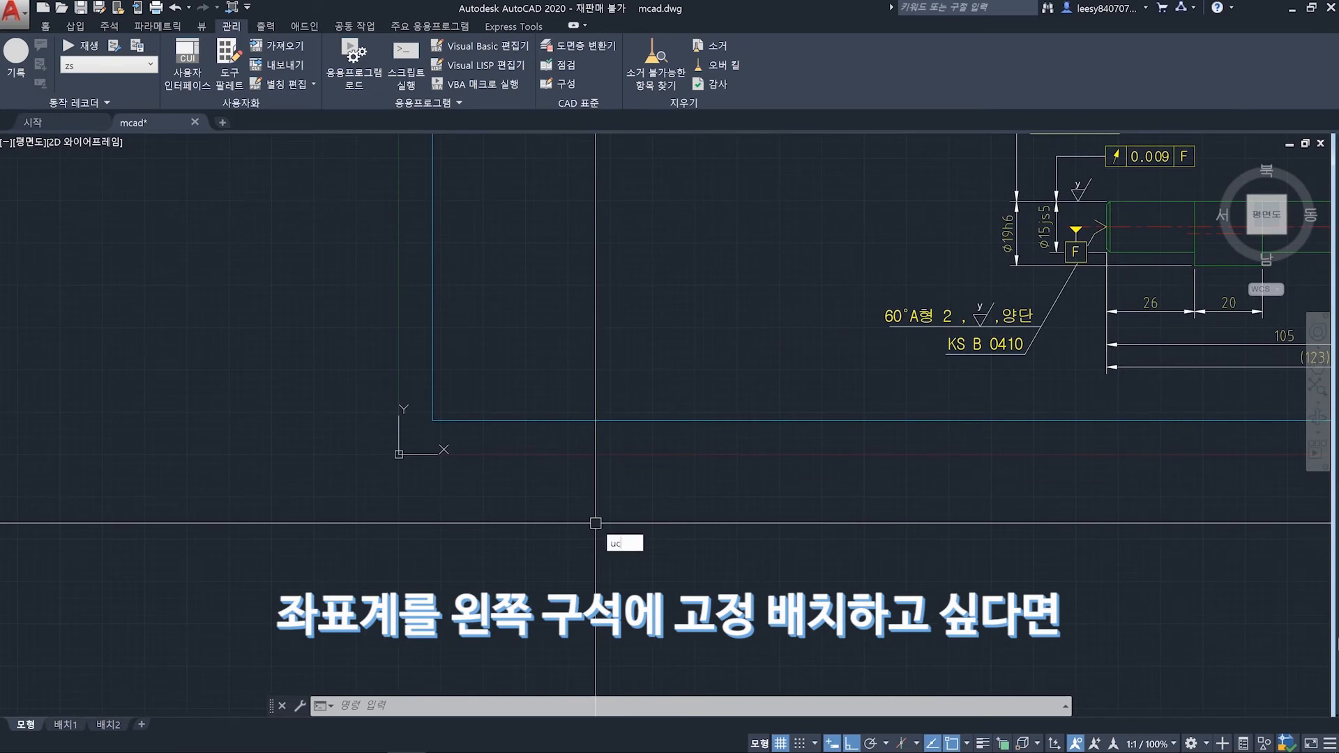
type("si")
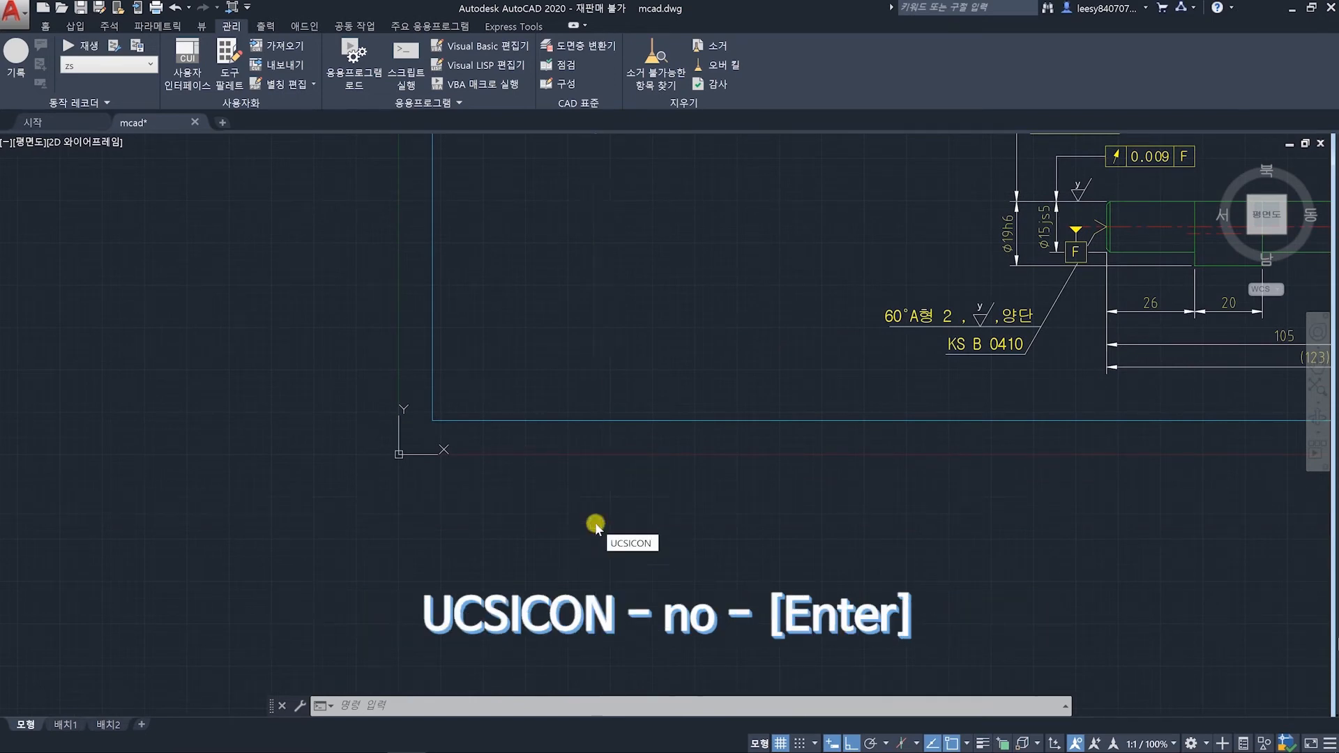
key("Return")
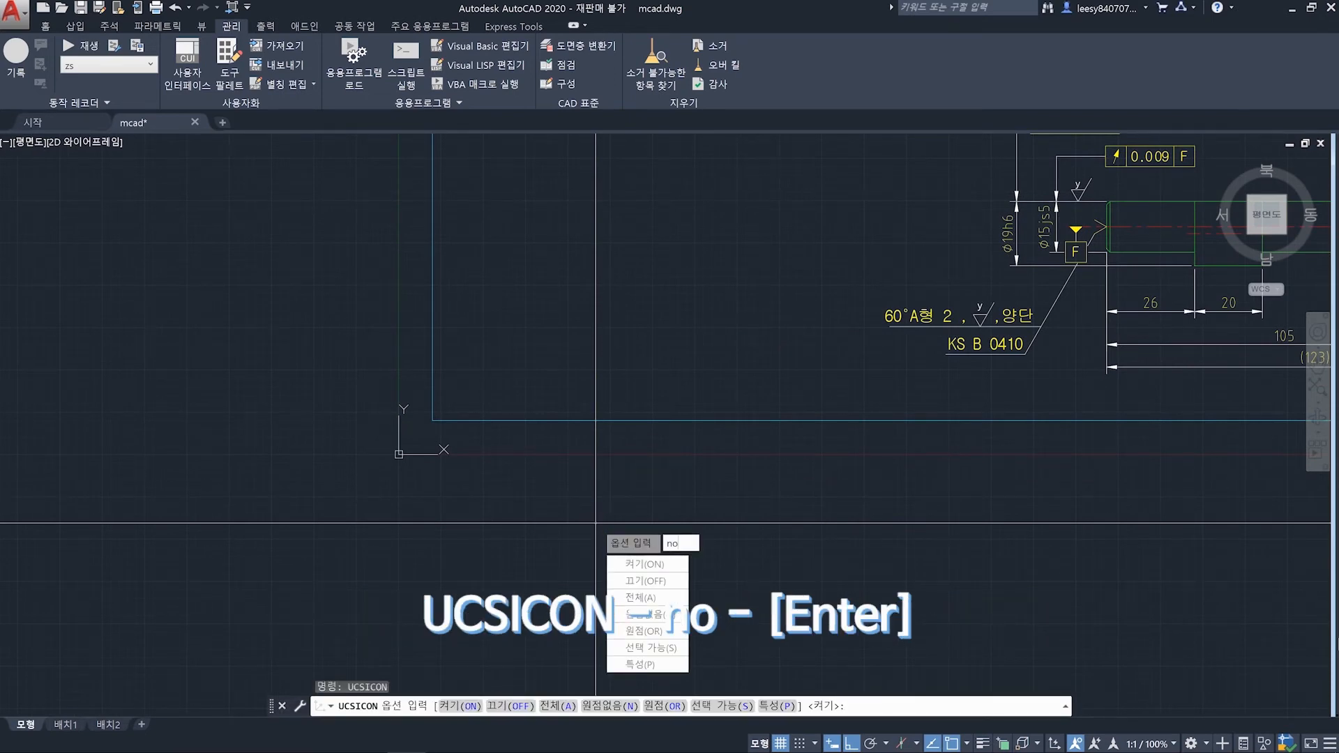
type("no")
key("Return")
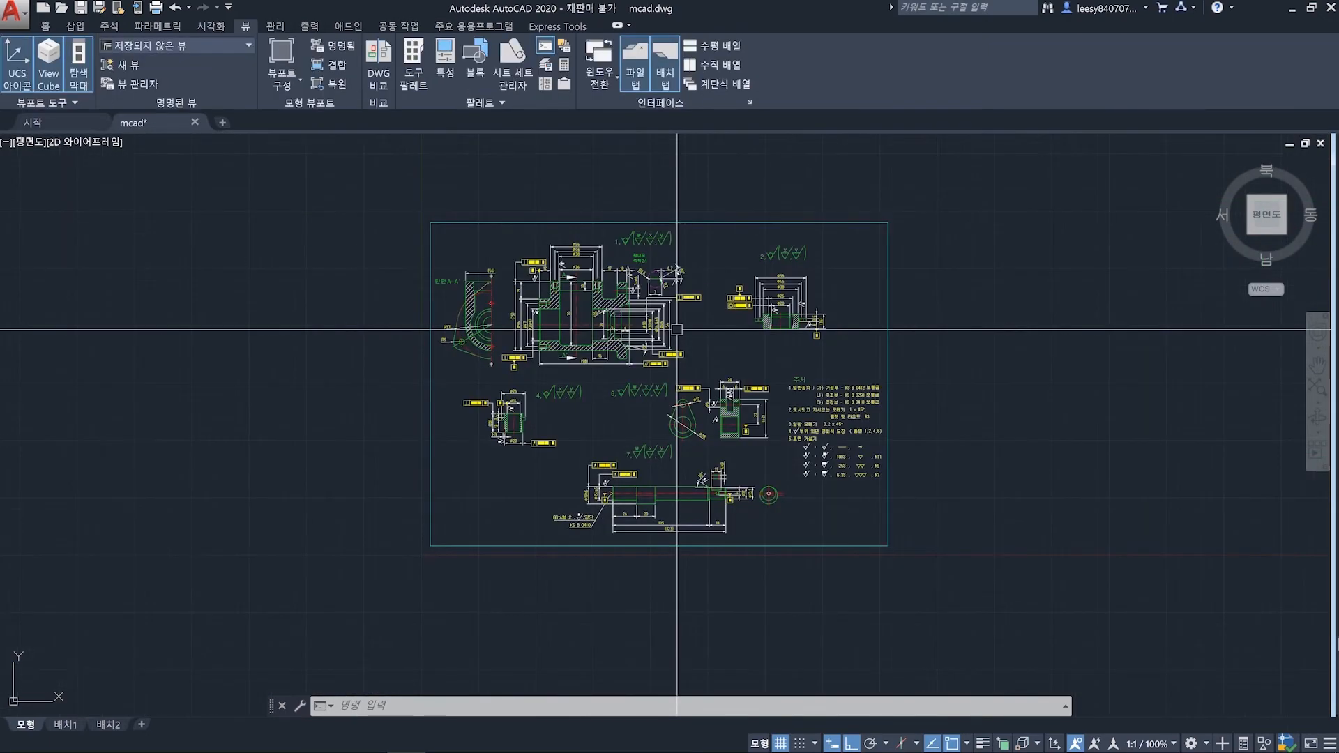
Step: Check the UCS icon's placement while moving between the whole sheet, the notes and the part views
scroll(643, 279, "down", 2)
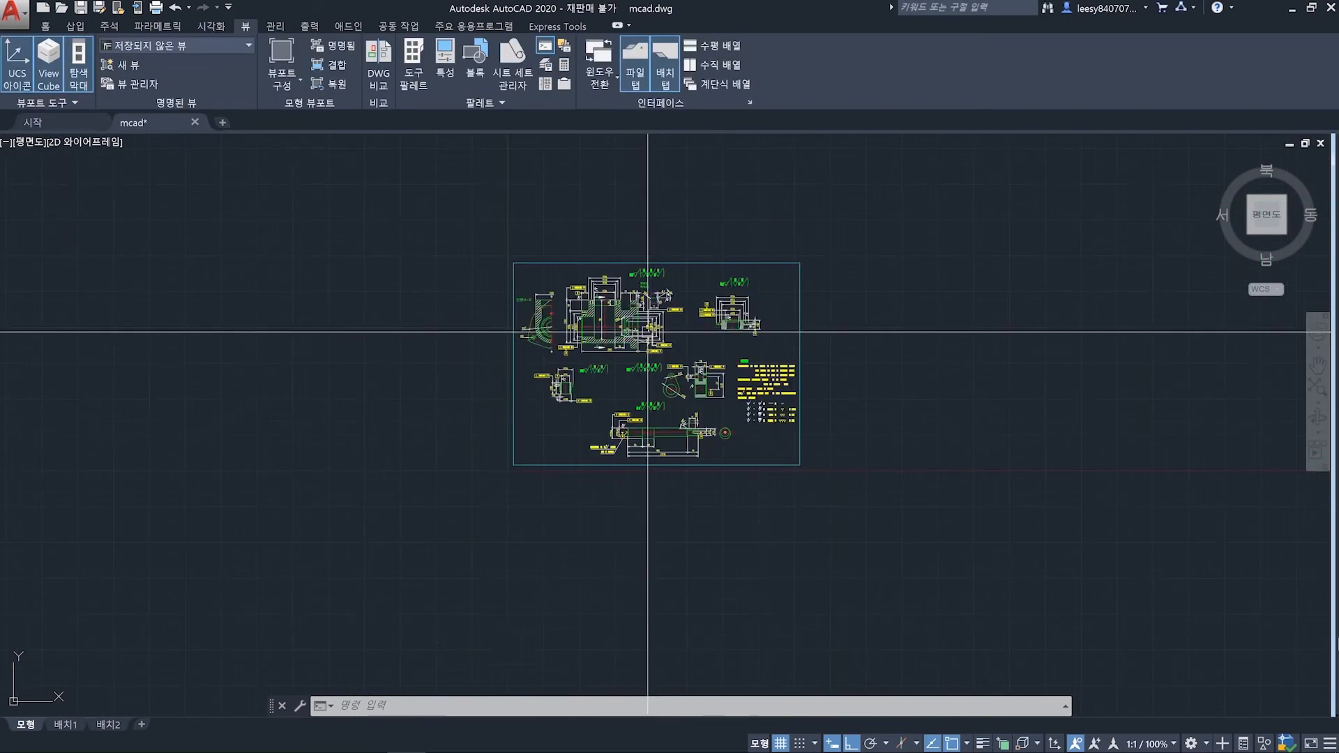
middle_click_drag(642, 279, 663, 275)
scroll(663, 275, "up", 5)
middle_click_drag(767, 349, 828, 417)
scroll(828, 417, "down", 4)
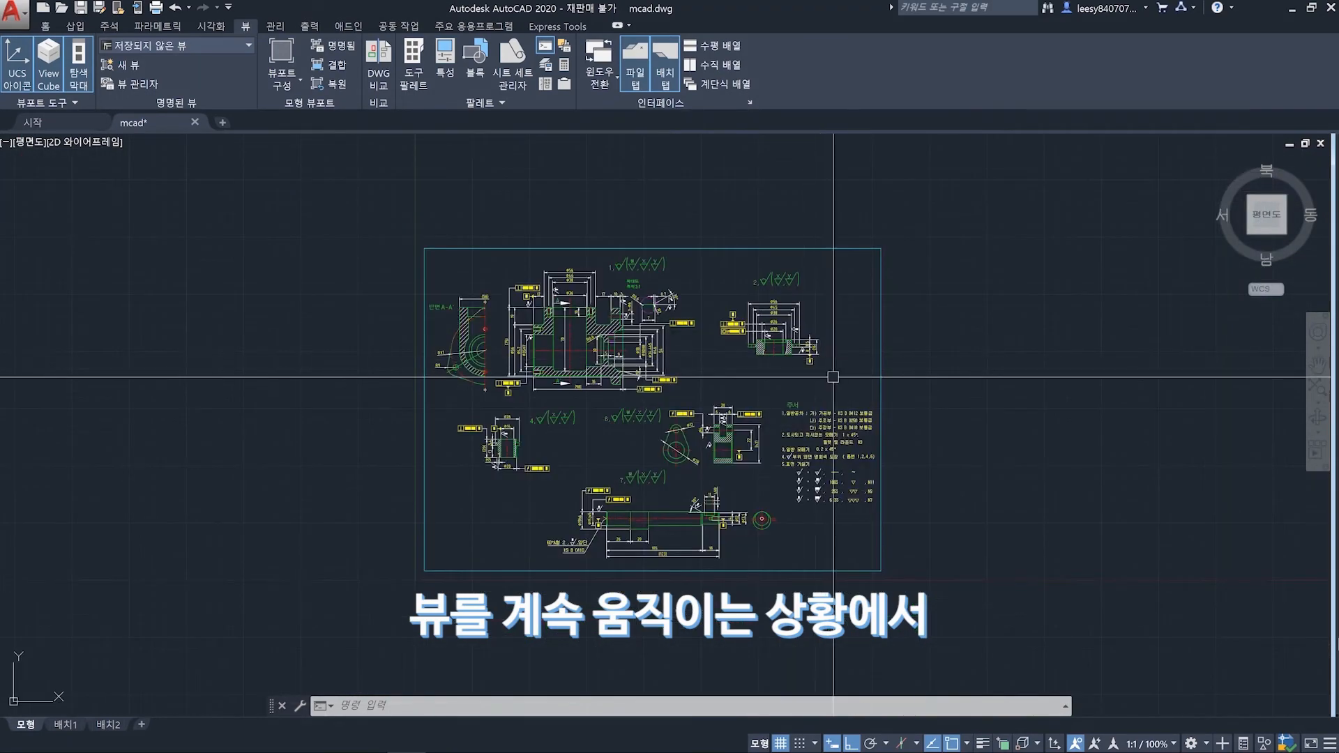
scroll(830, 488, "up", 6)
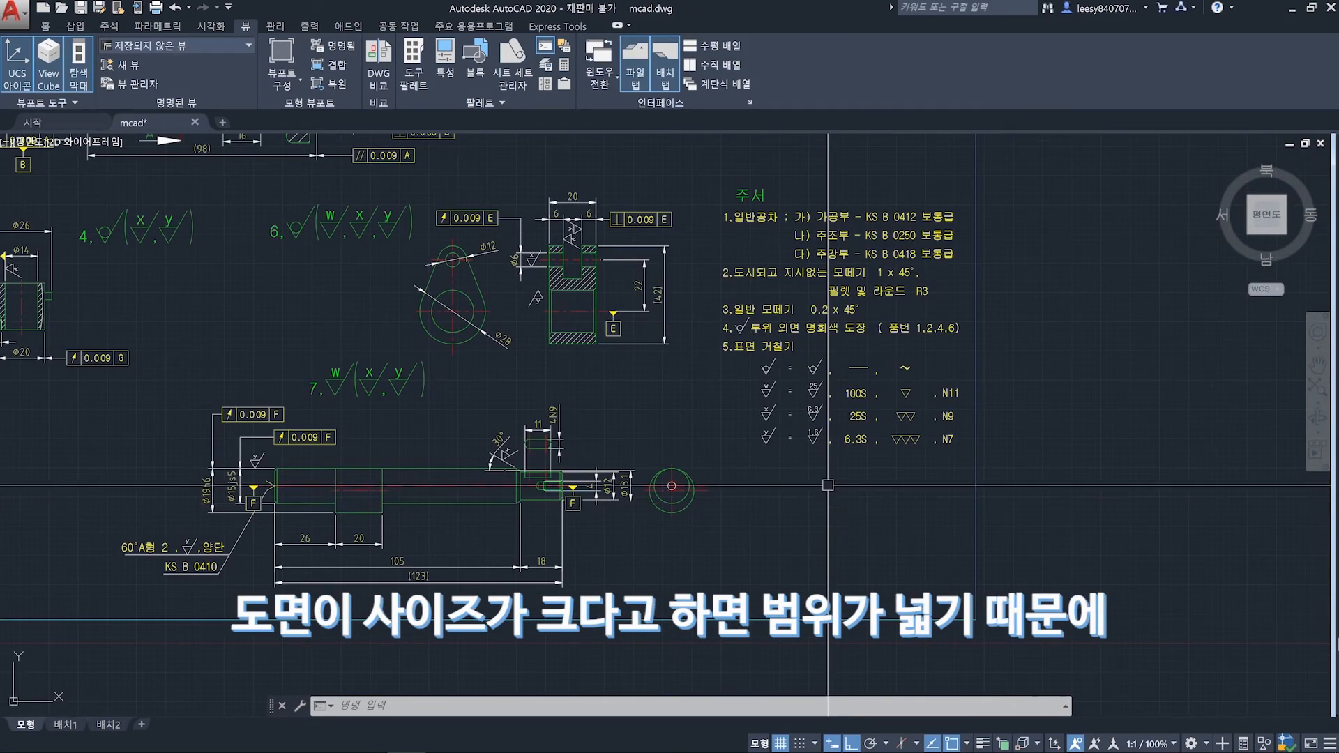
scroll(827, 486, "down", 5)
scroll(478, 351, "up", 5)
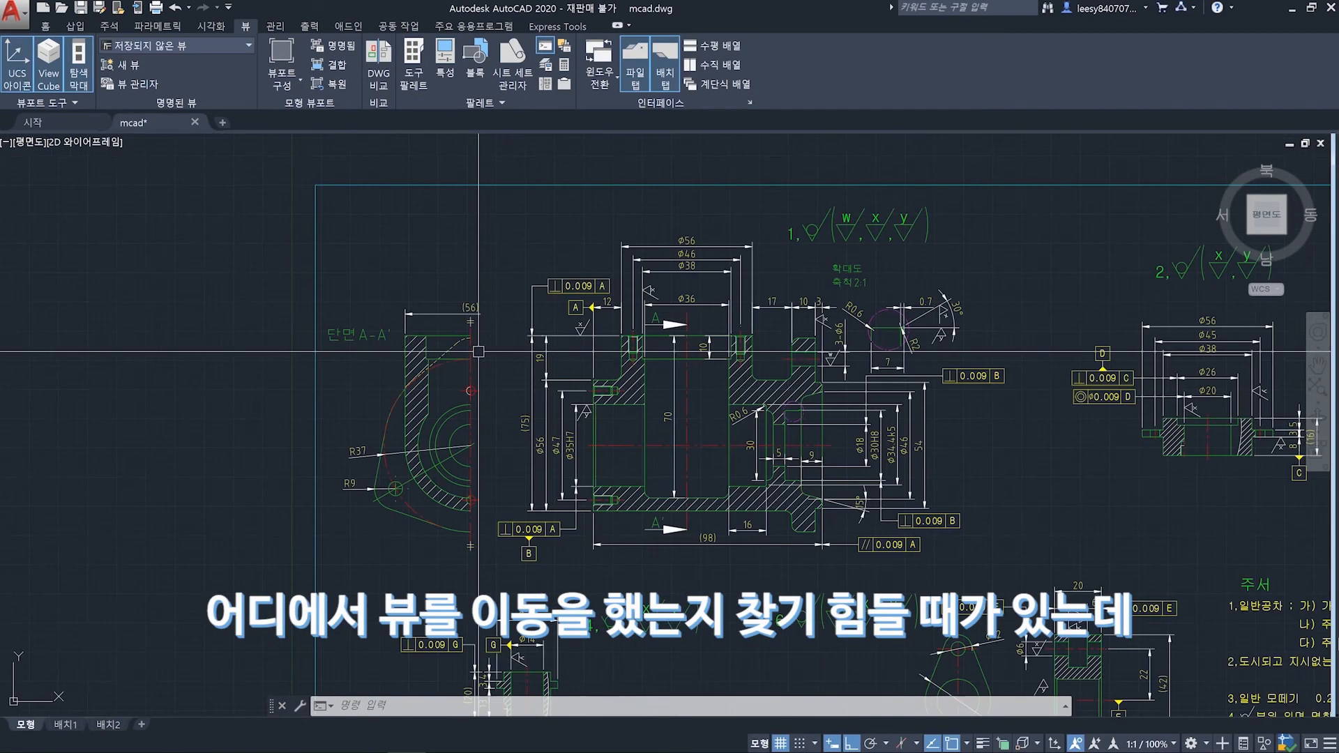
scroll(479, 351, "up", 2)
scroll(636, 368, "down", 3)
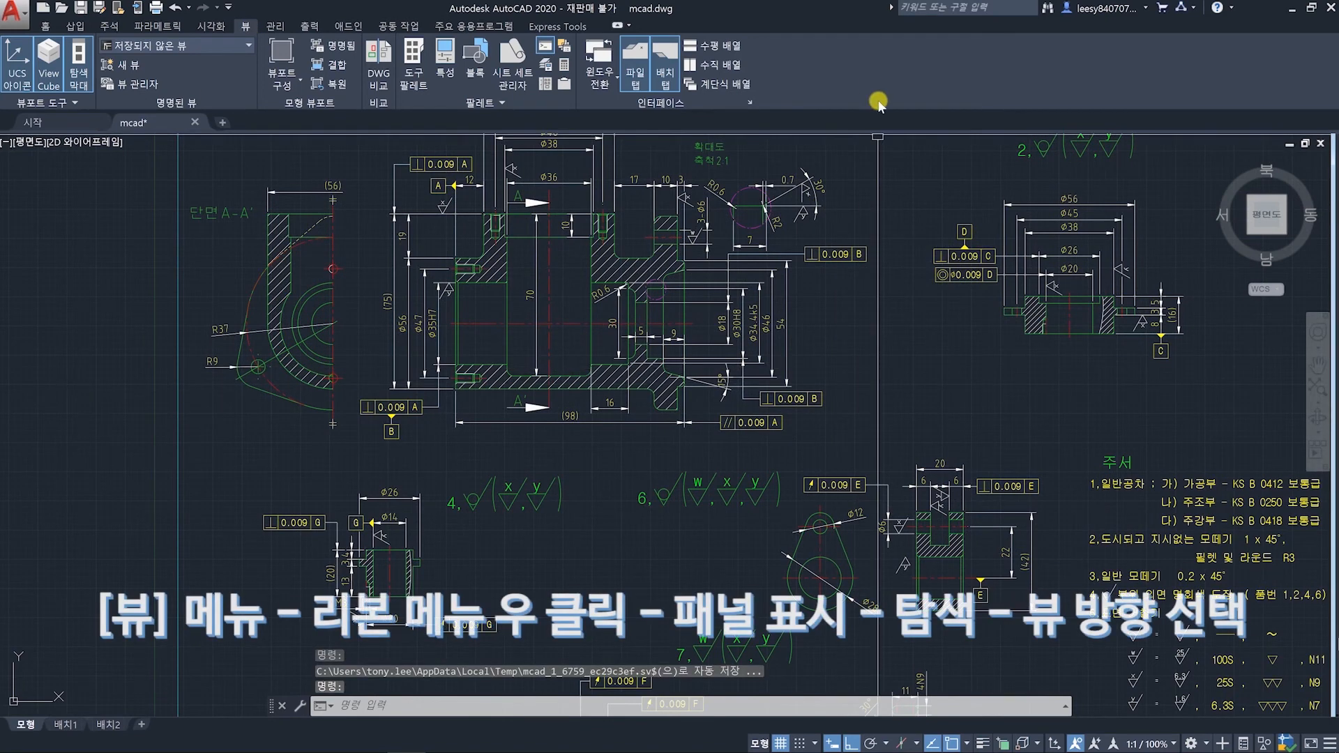
Step: Show the Navigate (탐색) panel on the View ribbon and try its Back and Forward view commands
right_click(816, 71)
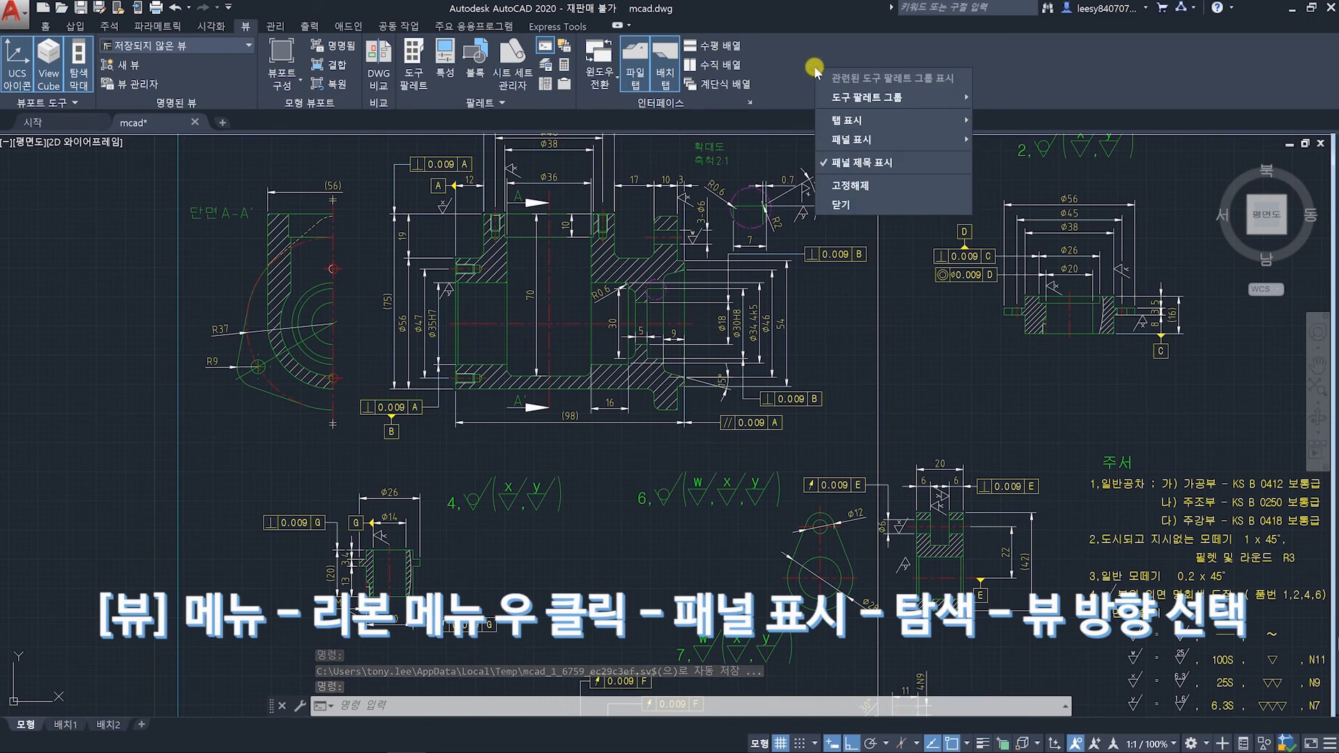
mouse_move(907, 139)
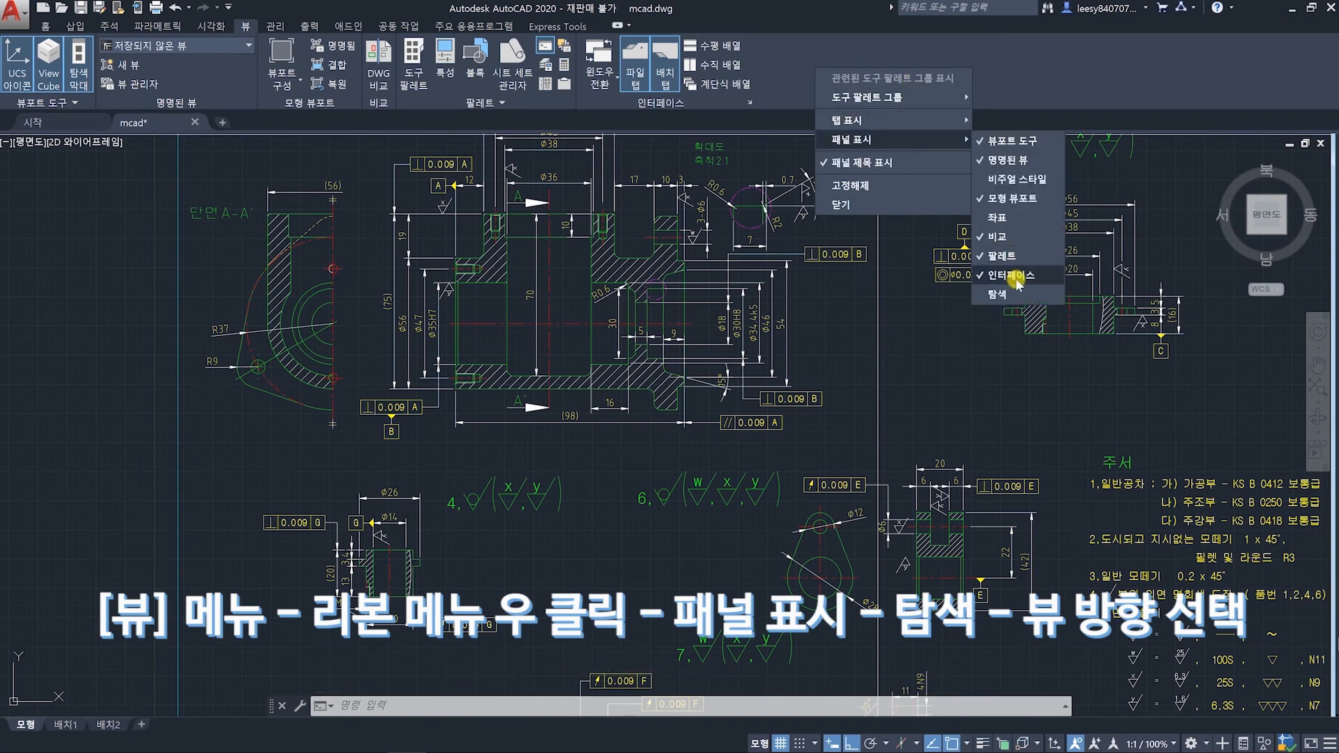
left_click(1004, 293)
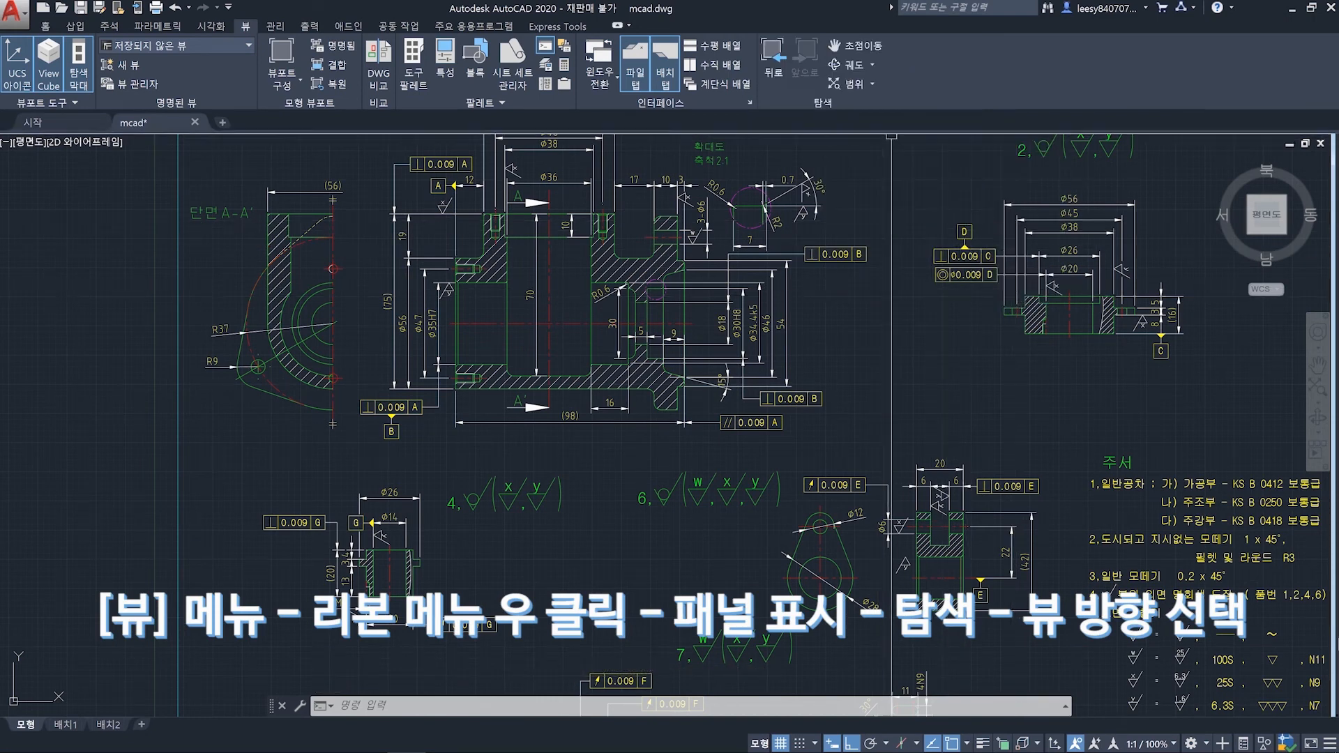
left_click(773, 60)
left_click(803, 64)
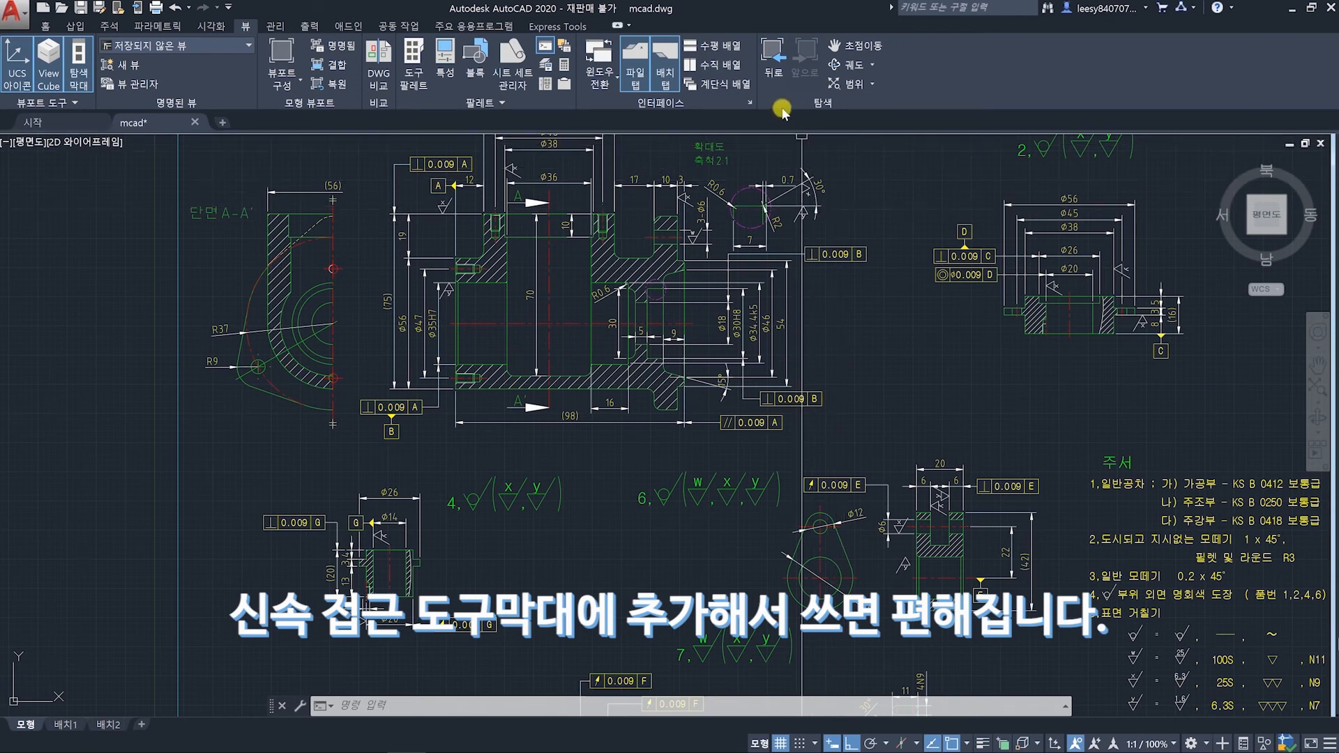
Step: Add the Navigate panel's Back and Forward view commands to the Quick Access Toolbar
right_click(773, 51)
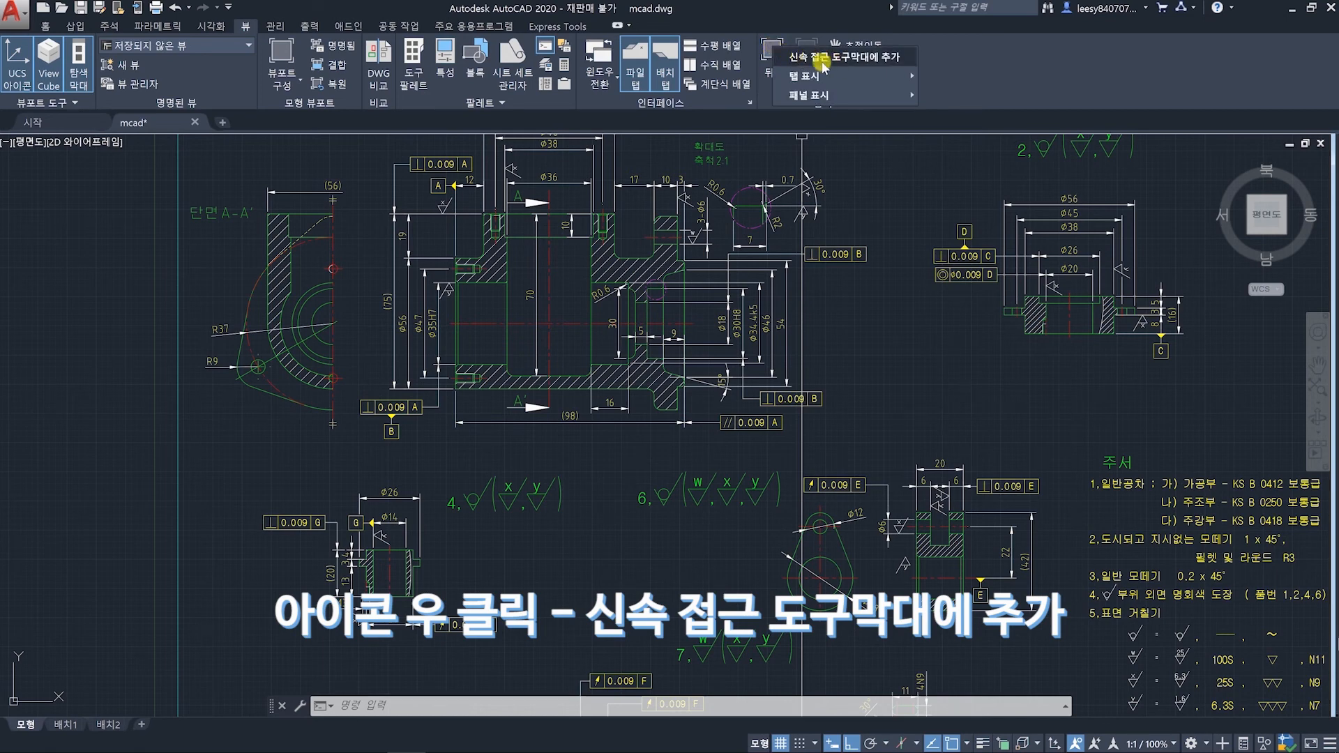
left_click(844, 57)
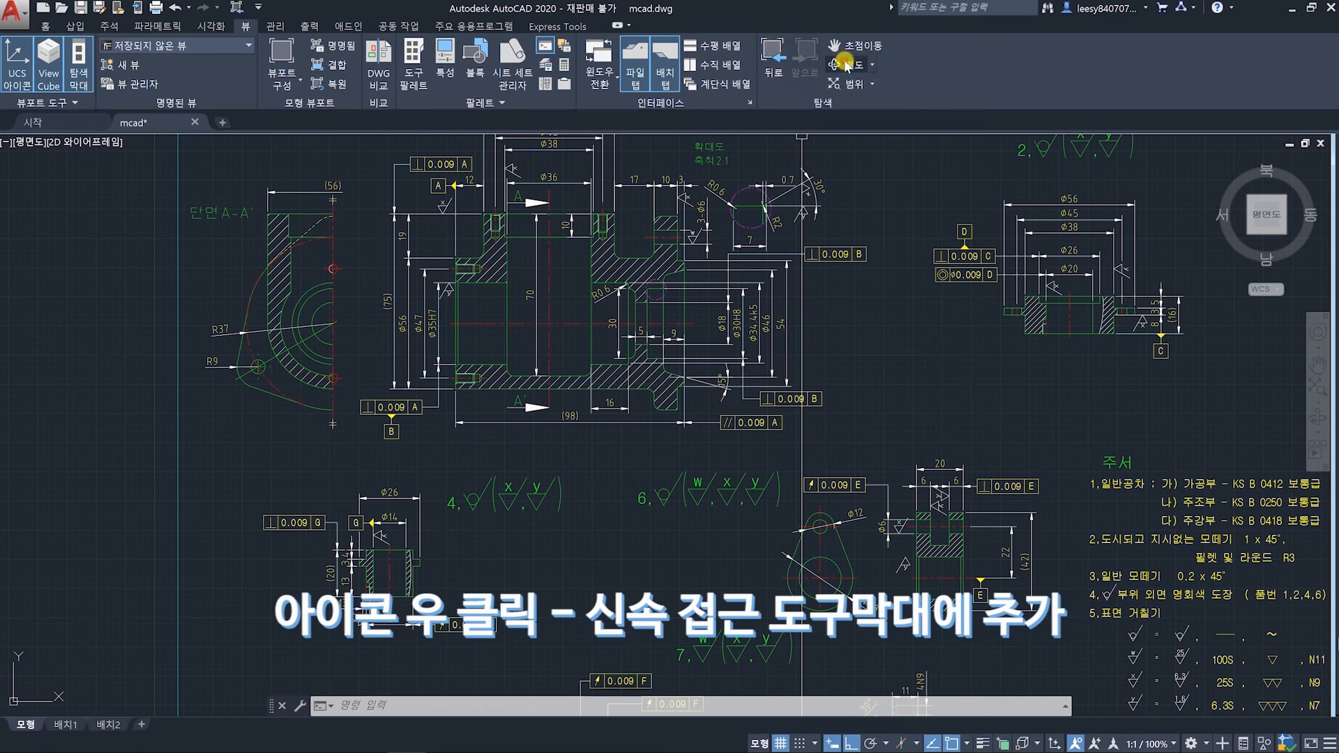
right_click(809, 56)
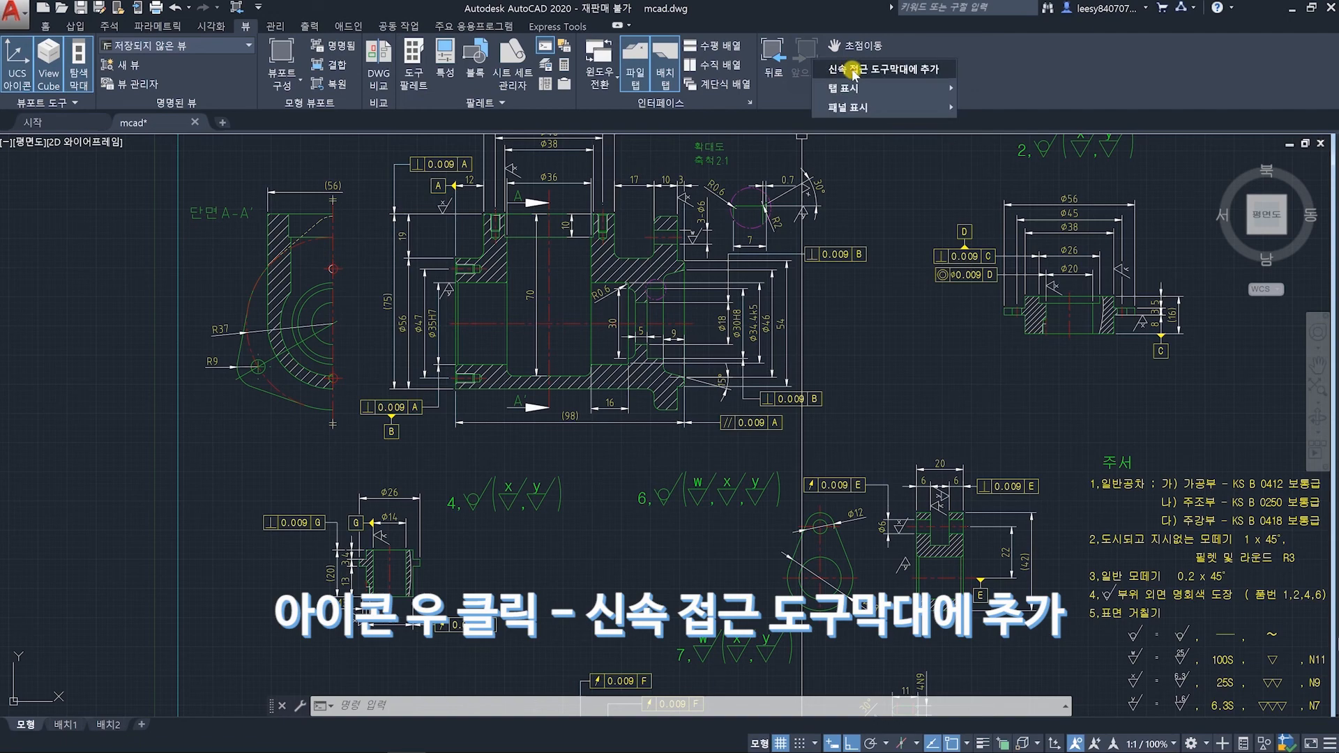
left_click(852, 70)
Step: Check the Quick Access Back and Forward view commands with the Home ribbon showing, finishing on the whole drawing sheet
left_click(237, 7)
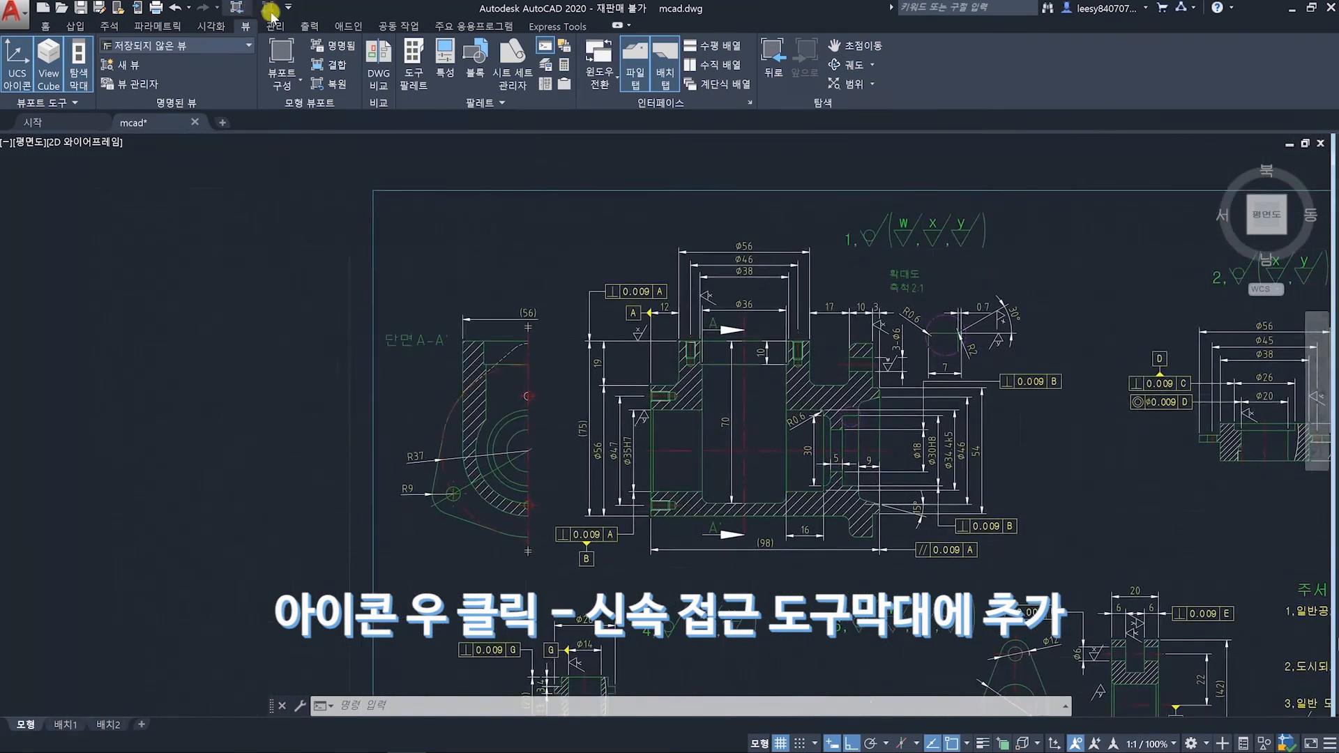
left_click(45, 25)
left_click(263, 9)
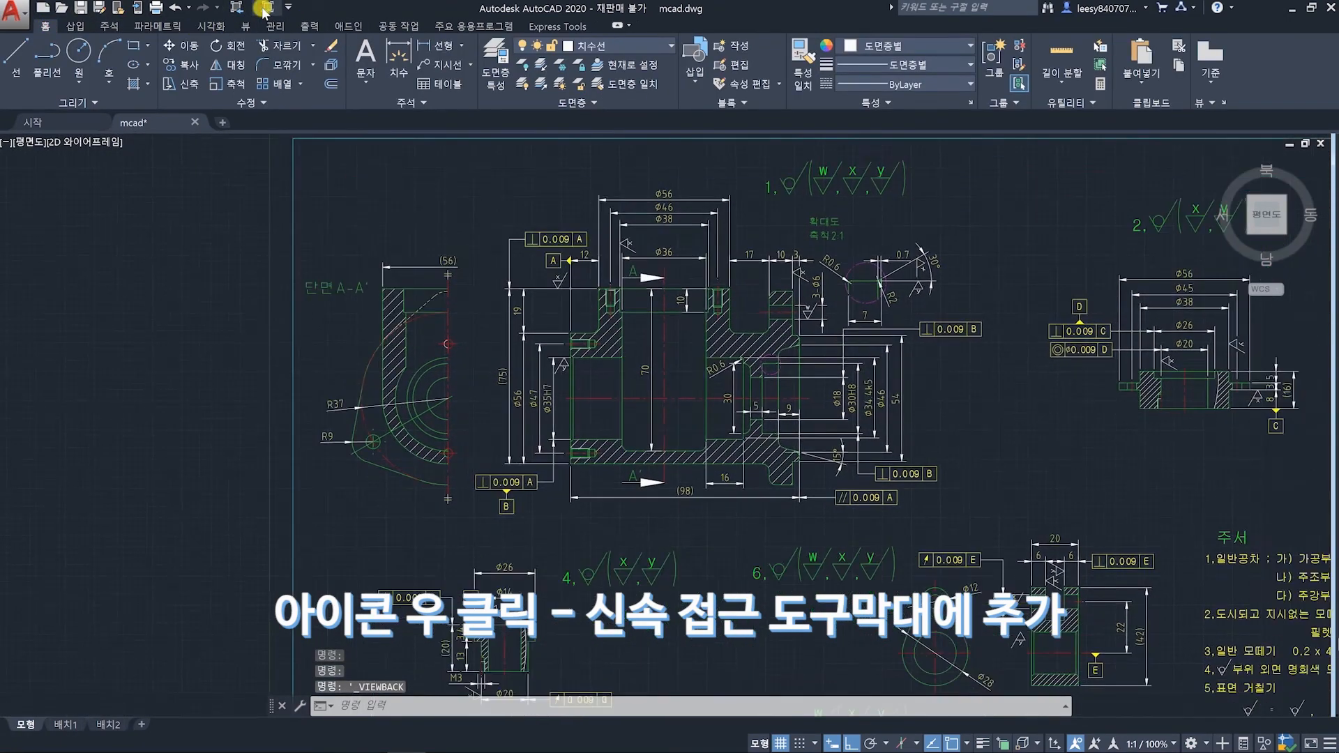
left_click(246, 11)
left_click(270, 10)
scroll(860, 380, "down", 4)
middle_click_drag(883, 428, 826, 418)
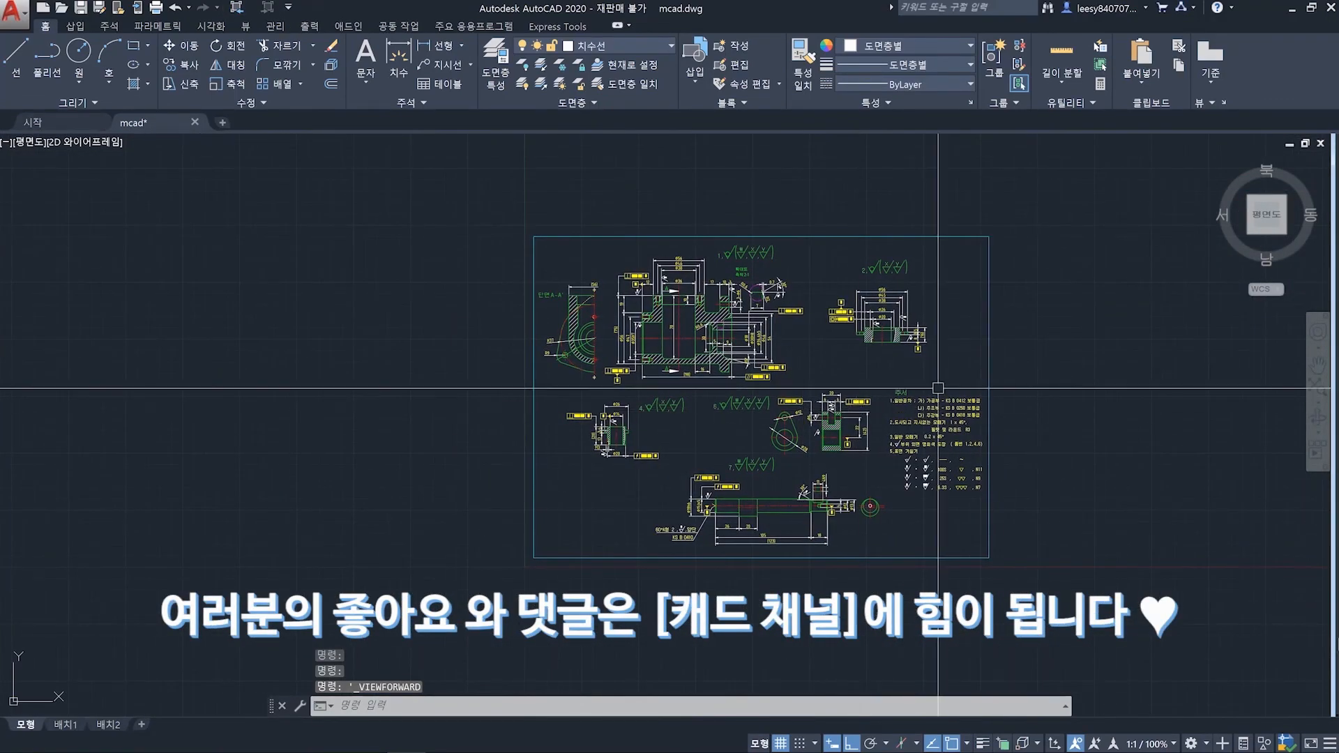